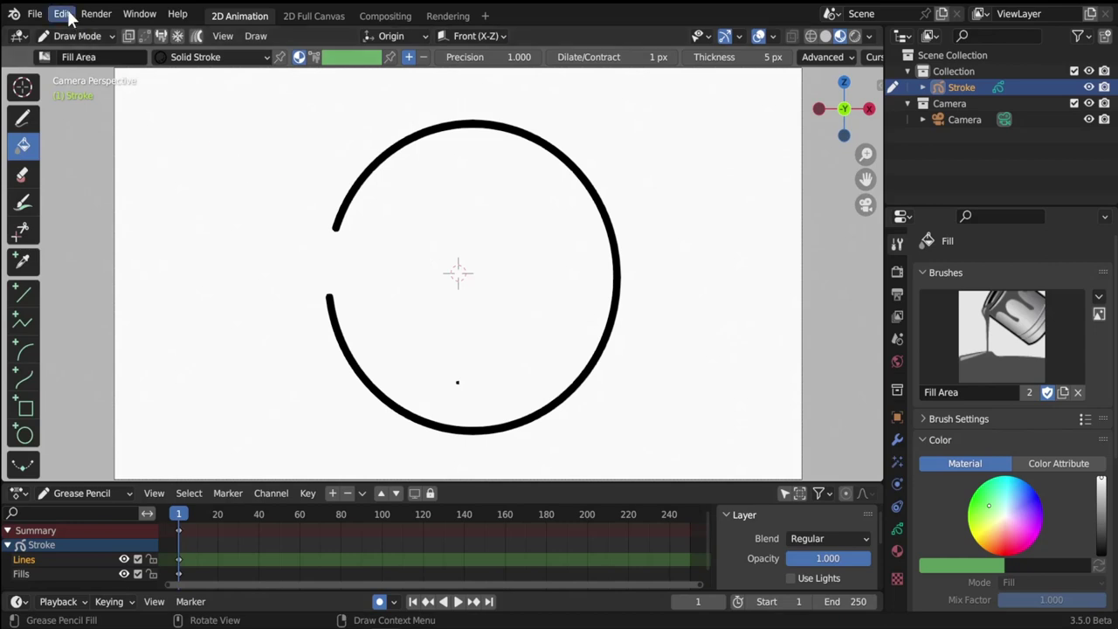
# Turn on Emulate 3 Button Mouse under Edit > Preferences > Input
pyautogui.click(63, 15)
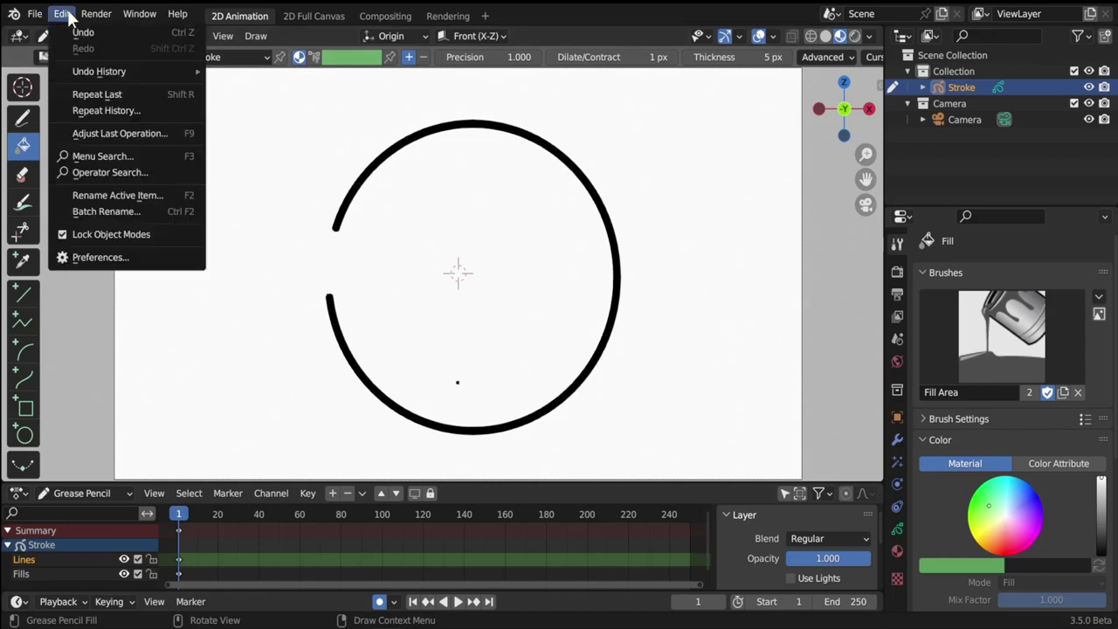
pyautogui.click(98, 258)
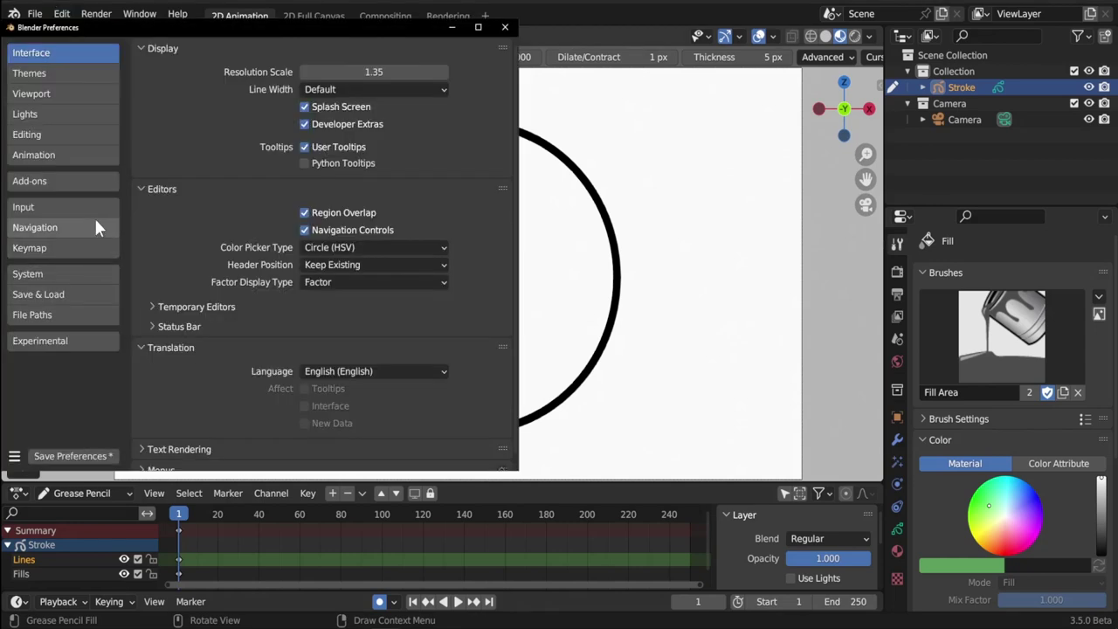
pyautogui.click(45, 206)
pyautogui.click(305, 204)
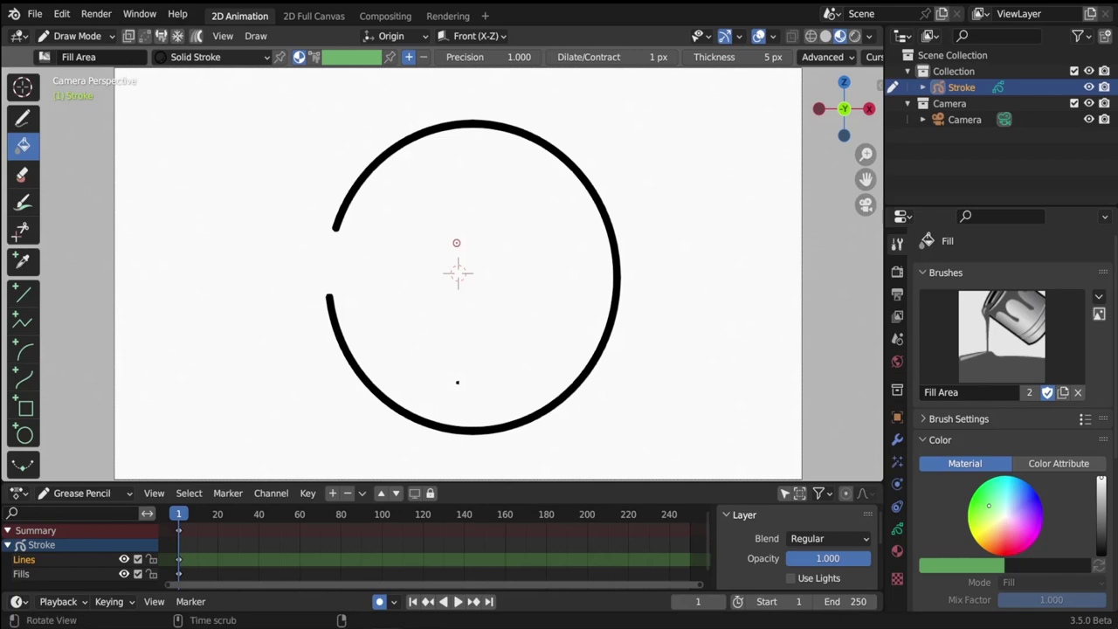
pyautogui.moveTo(454, 270); pyautogui.dragTo(388, 262, button='middle')
pyautogui.moveTo(528, 239)
pyautogui.mouseDown(button='middle')
pyautogui.moveTo(414, 261)
pyautogui.moveTo(382, 324)
pyautogui.moveTo(426, 236)
pyautogui.mouseUp(button='middle')
pyautogui.press('KP_0')
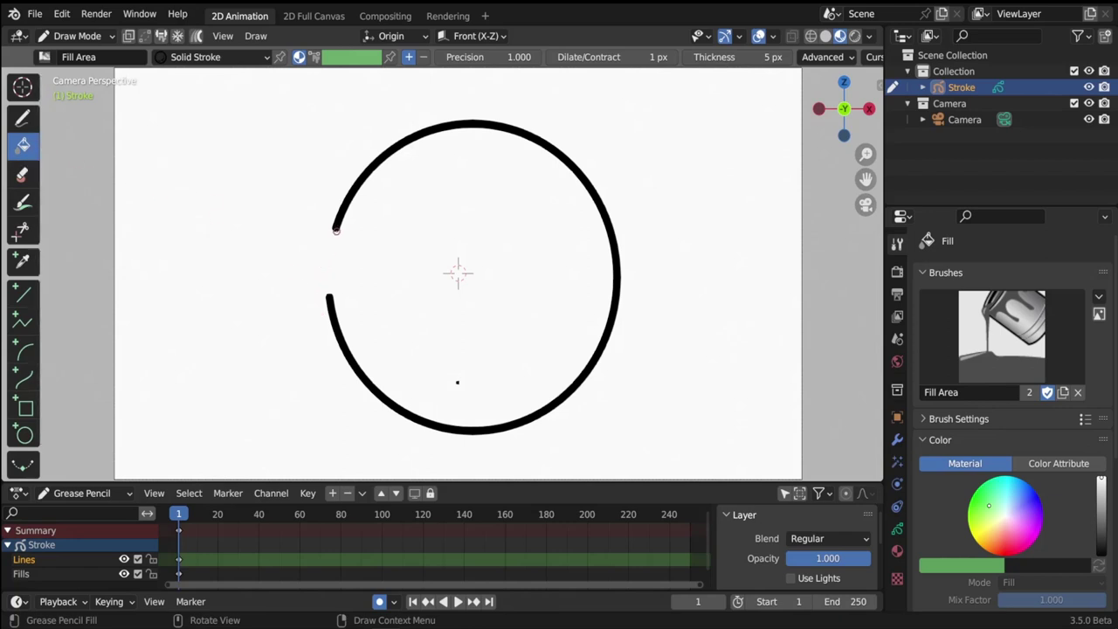
pyautogui.moveTo(336, 230); pyautogui.dragTo(312, 247, button='middle')
pyautogui.press('KP_0')
# Open the Input preferences and view the emulation setting's options, then close and right-click the canvas
pyautogui.click(69, 15)
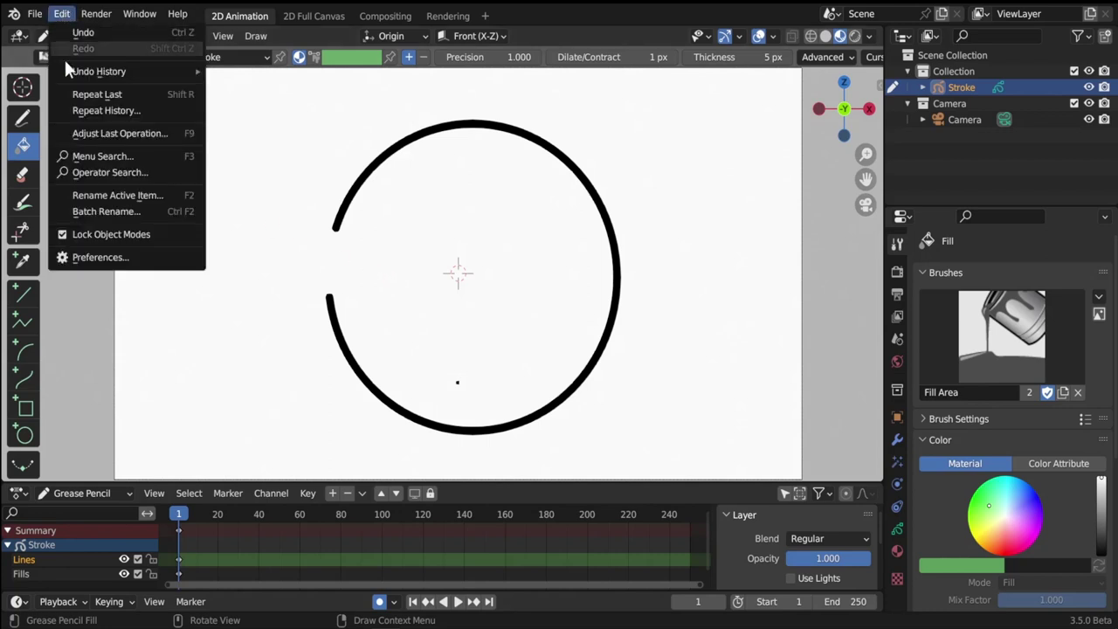
pyautogui.click(100, 254)
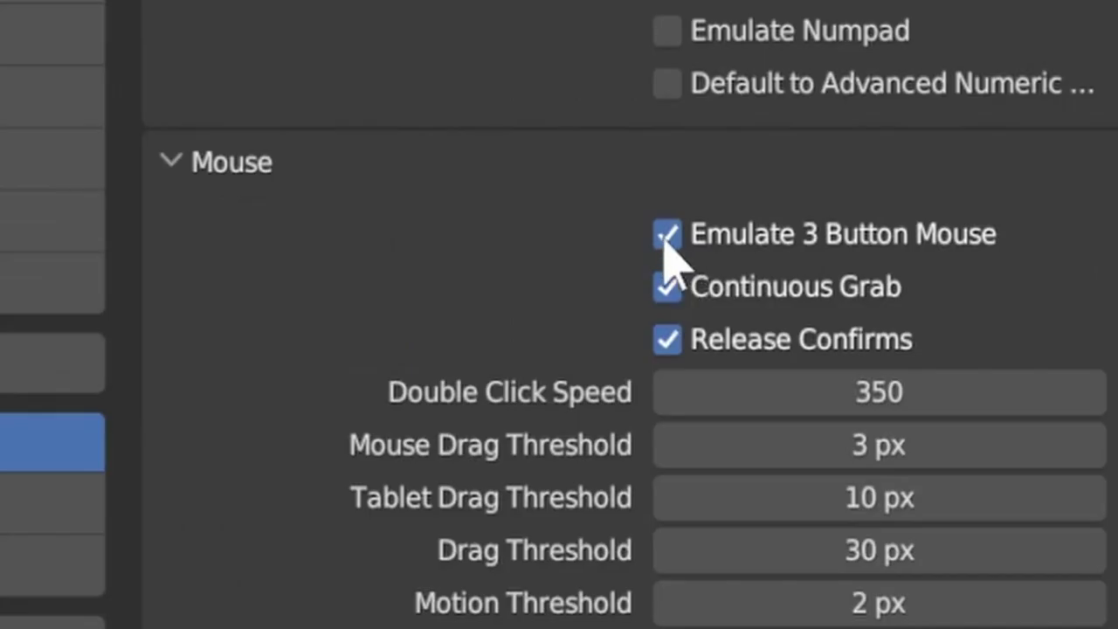
pyautogui.rightClick(305, 140)
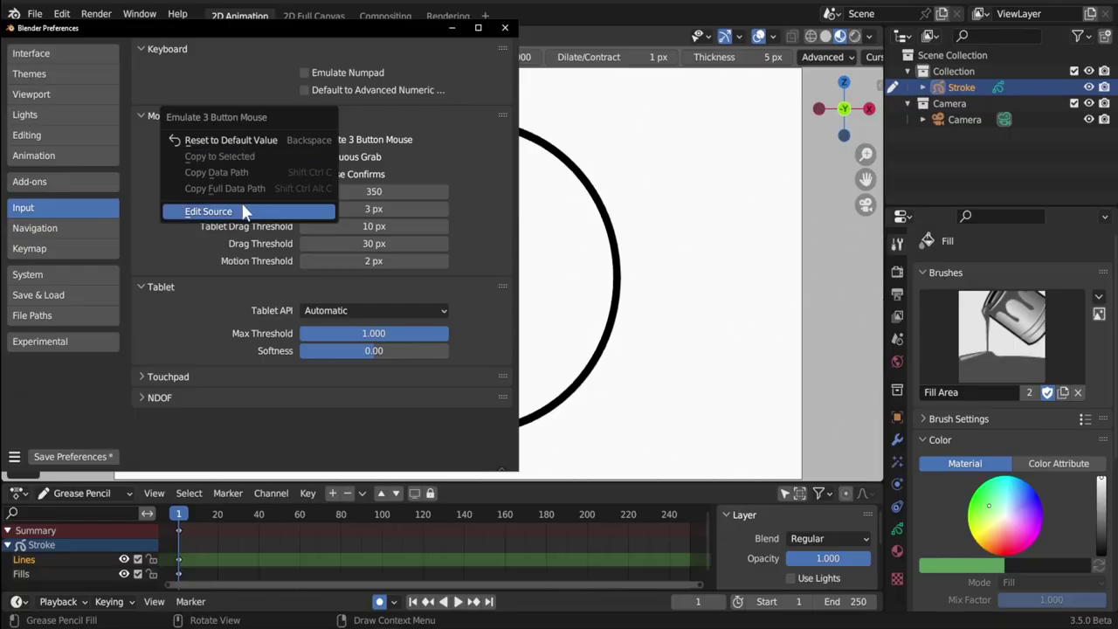
pyautogui.click(513, 27)
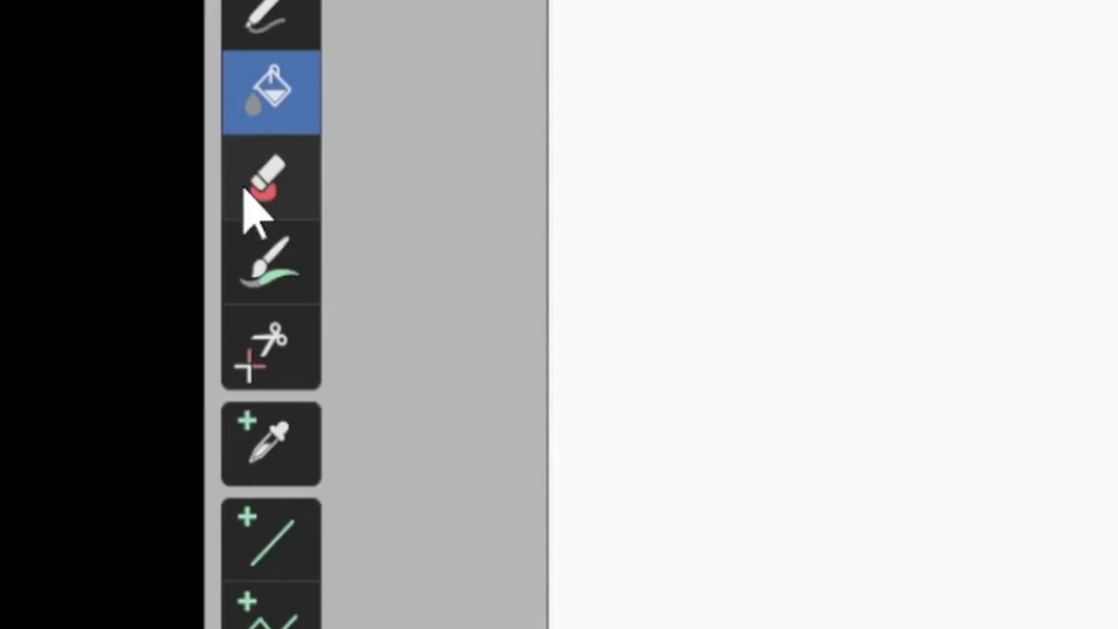
pyautogui.rightClick(262, 190)
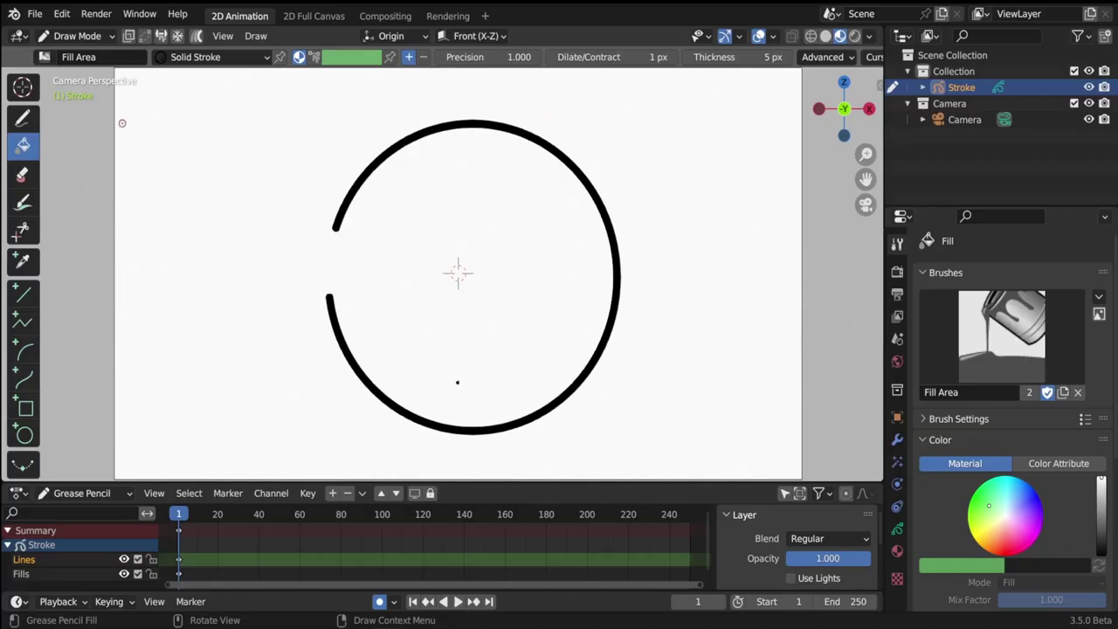
# Reopen the Input preferences and reset Emulate 3 Button Mouse to its default value
pyautogui.click(57, 17)
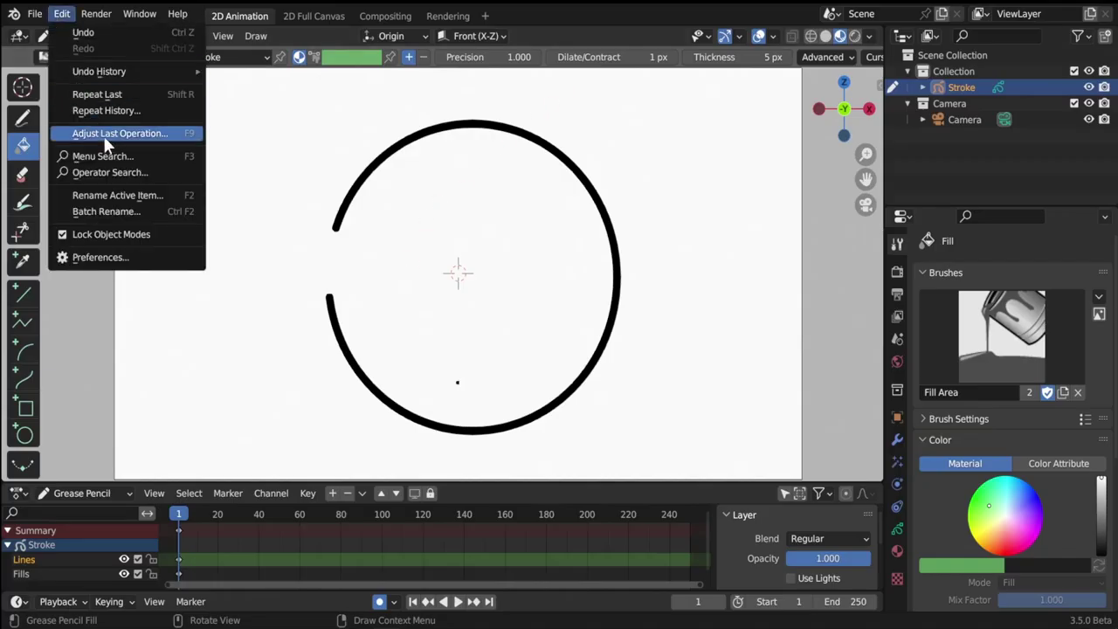
pyautogui.click(145, 257)
pyautogui.rightClick(305, 138)
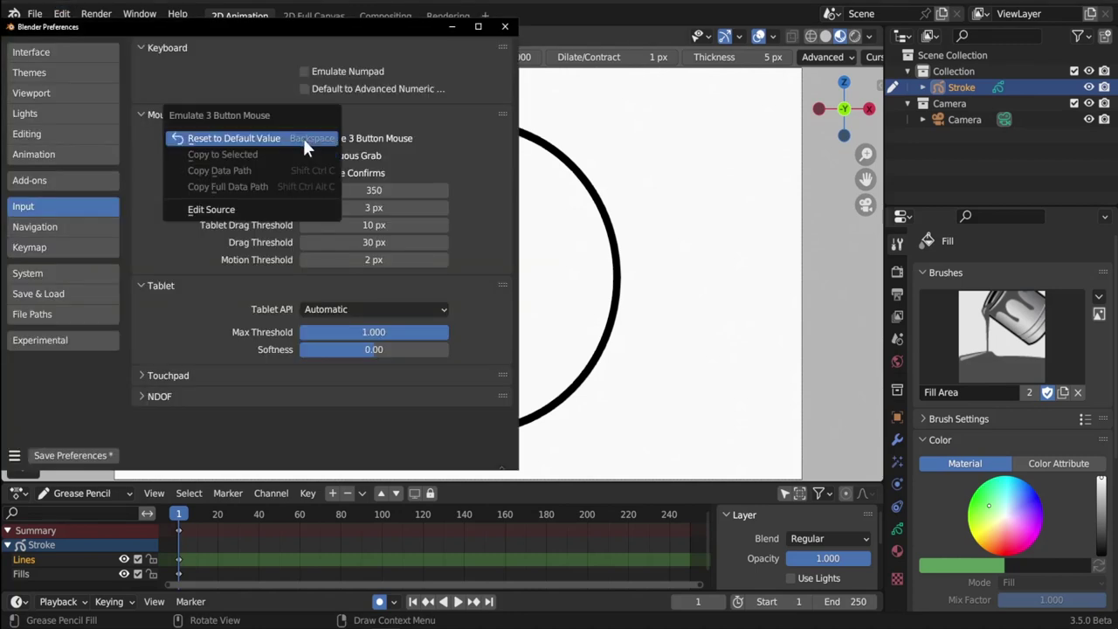
pyautogui.click(300, 140)
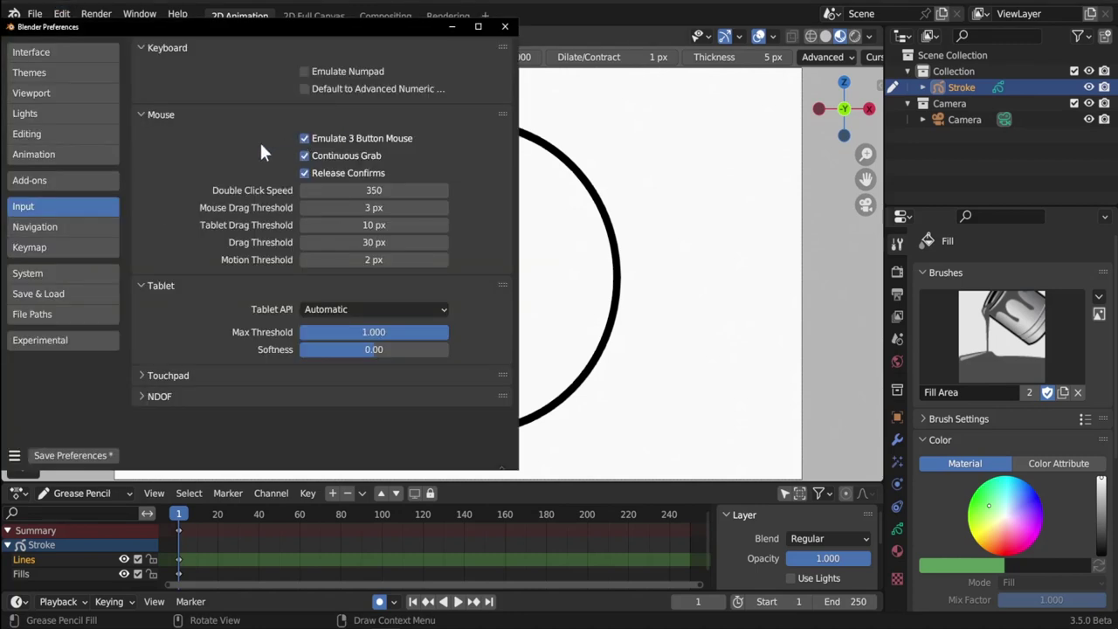
# Show the Keymap section with the Window category expanded to its Context Toggle entries
pyautogui.click(39, 248)
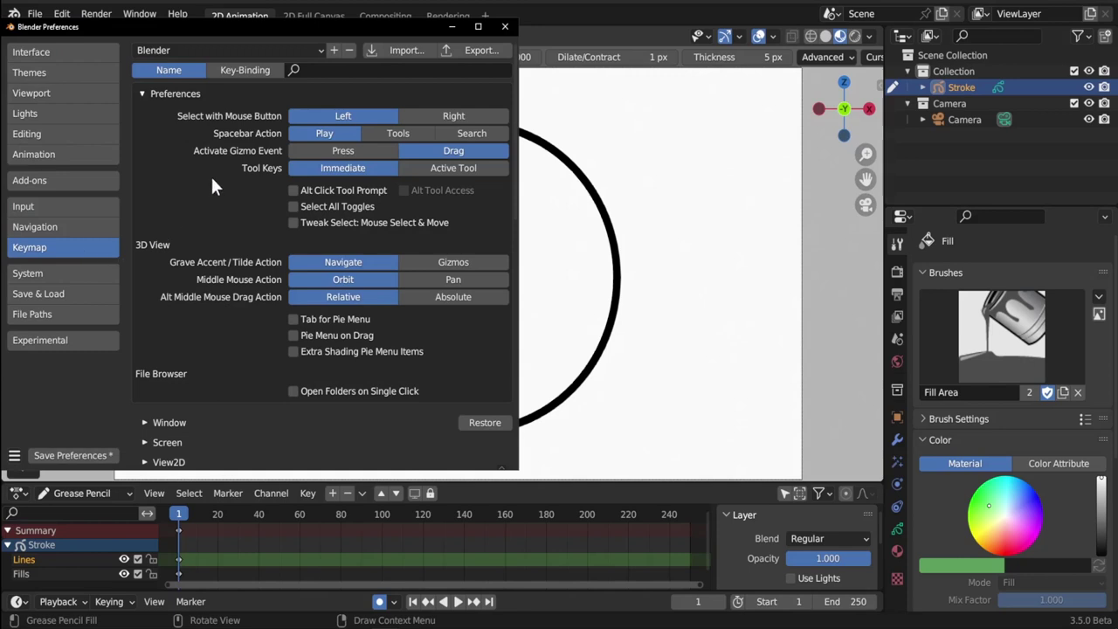
pyautogui.scroll(-6, 231, 263)
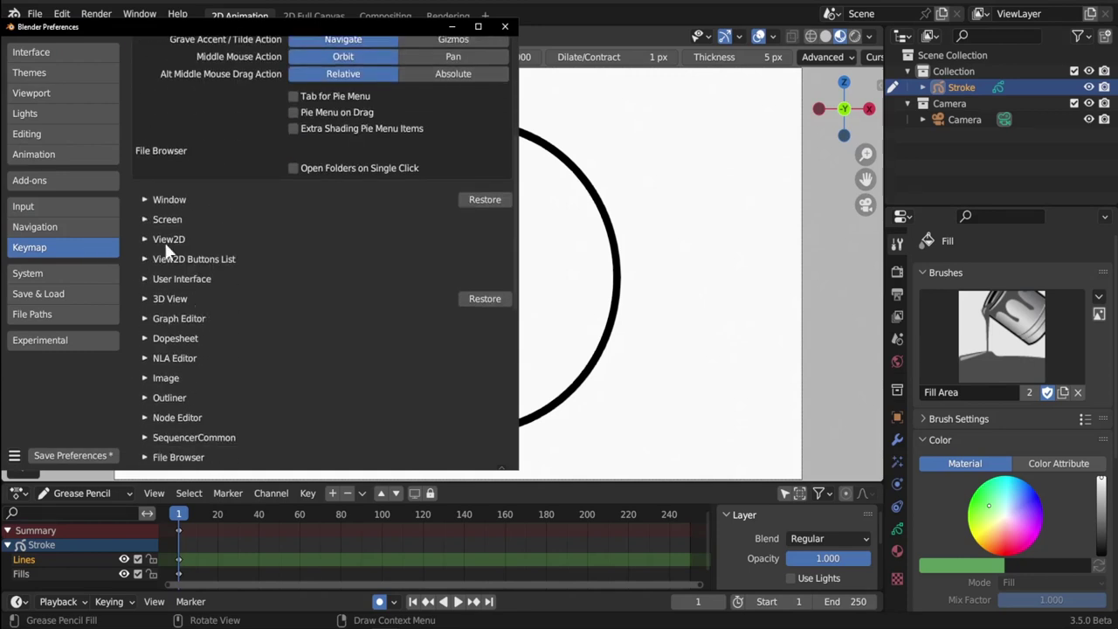
pyautogui.click(146, 220)
pyautogui.click(144, 219)
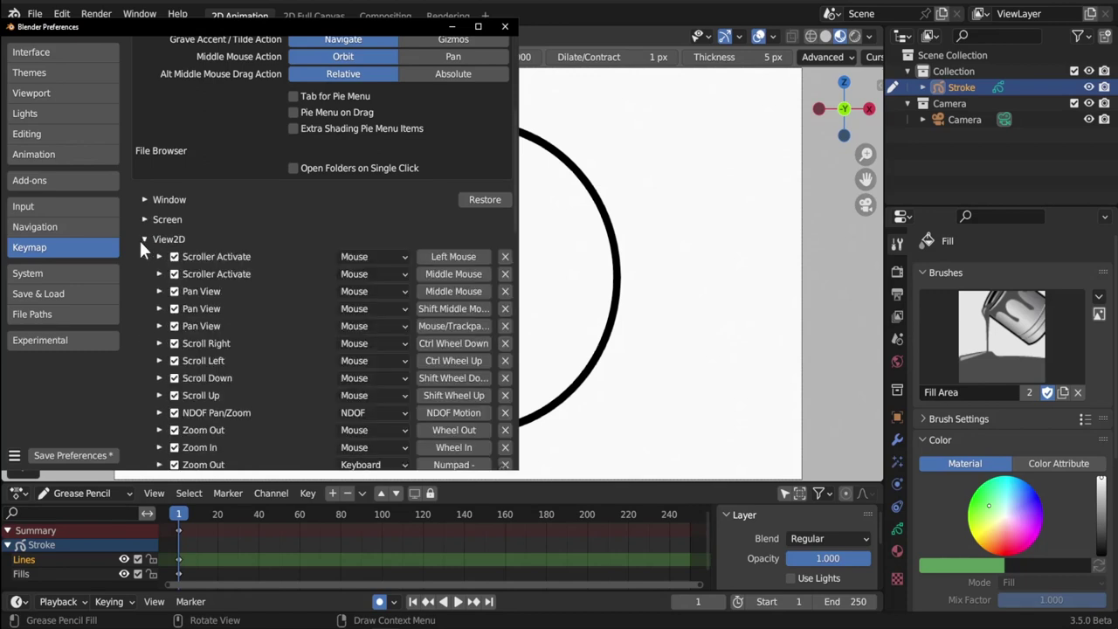
pyautogui.click(145, 200)
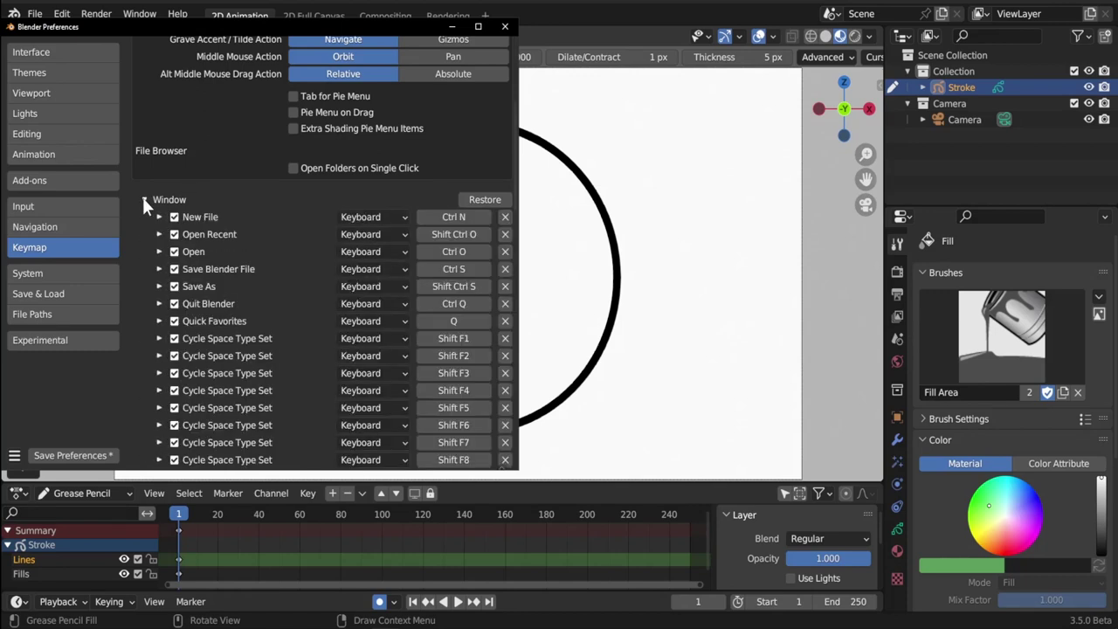
pyautogui.scroll(-8, 216, 213)
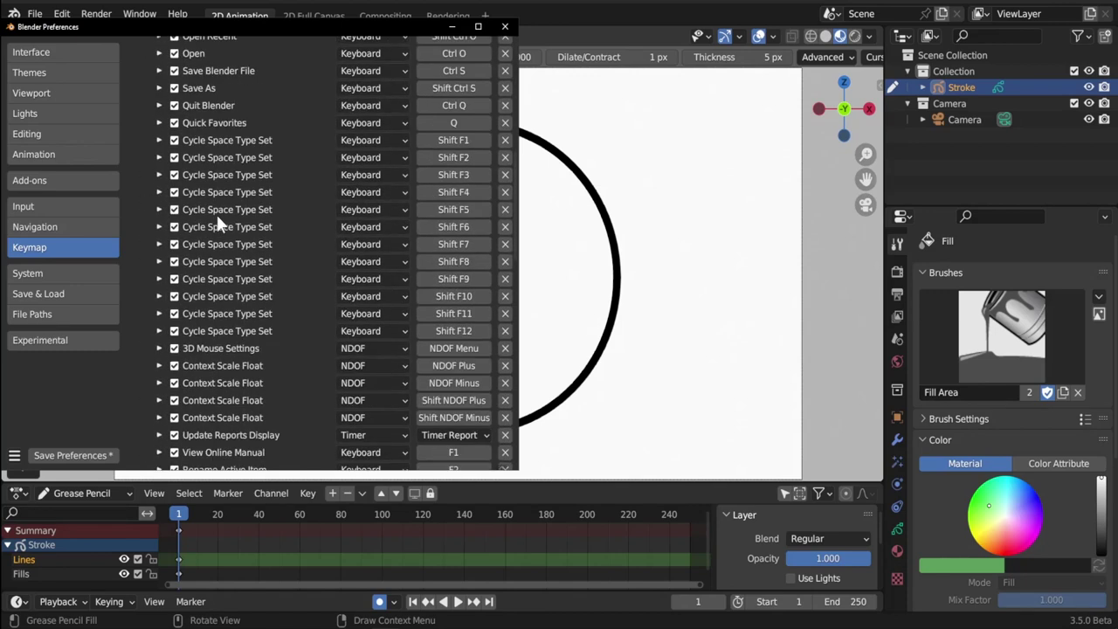
pyautogui.scroll(-2, 217, 218)
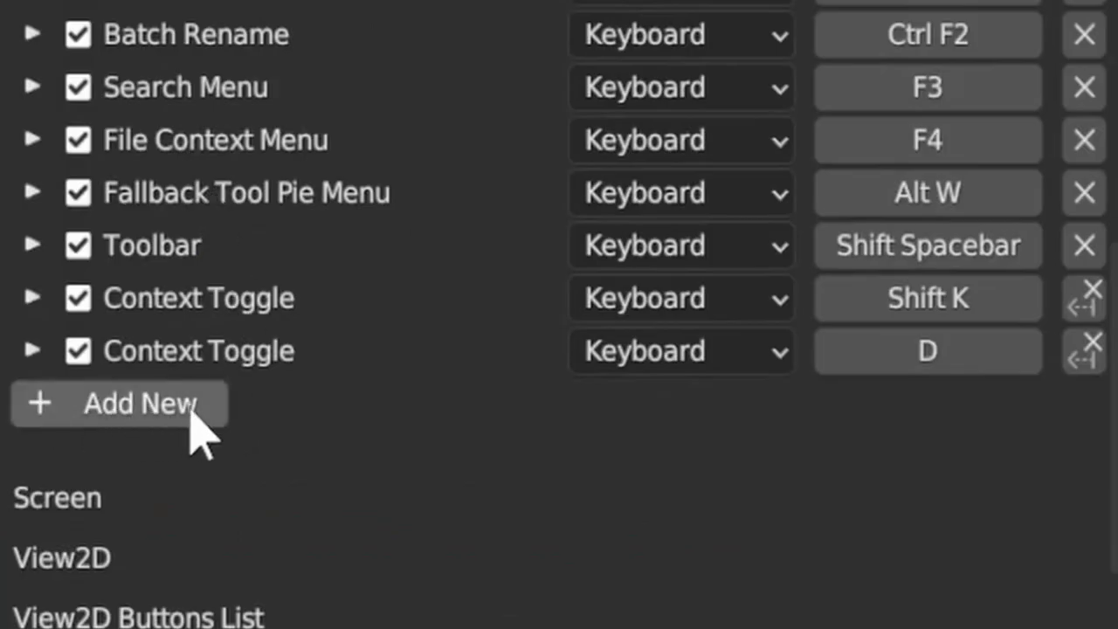
# Add a new Window keymap entry, expand it and start typing 'wm.conte' as its operator
pyautogui.click(101, 407)
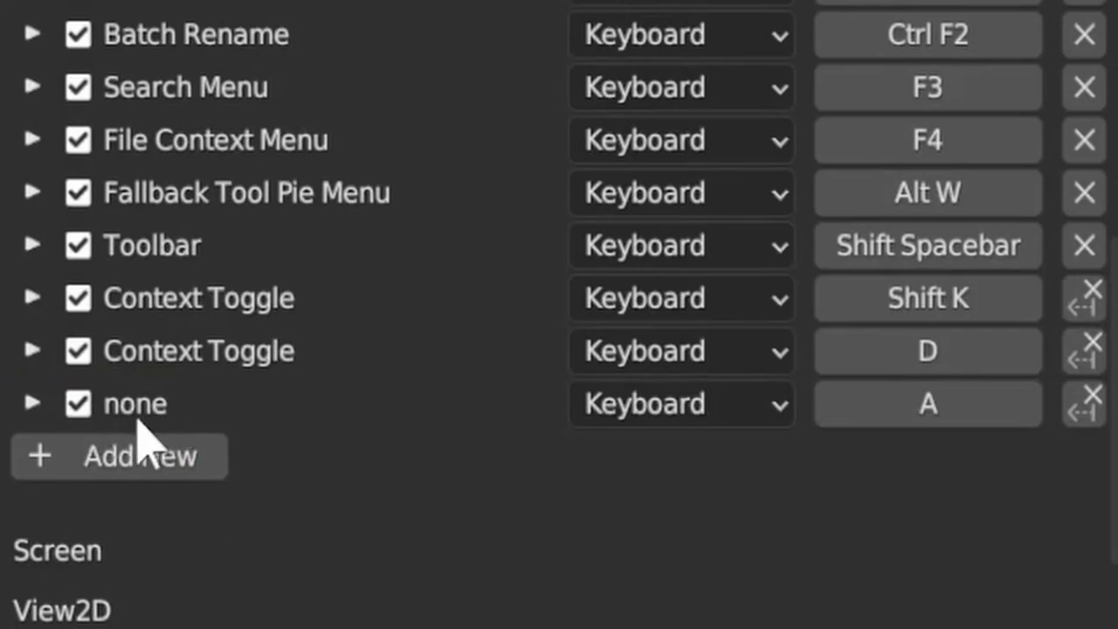
pyautogui.click(35, 402)
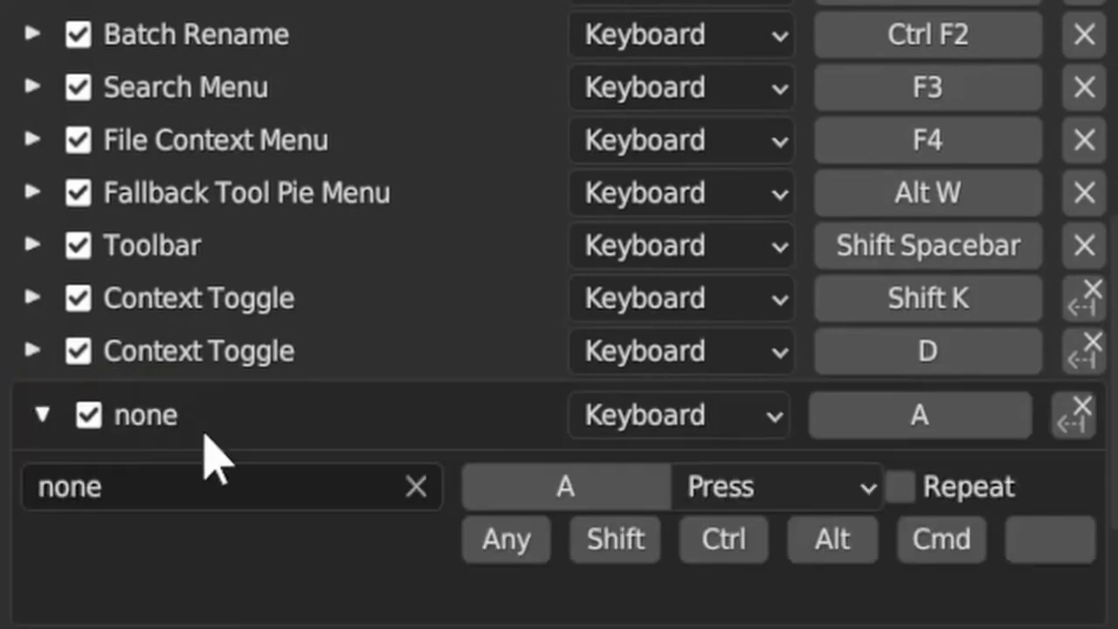
pyautogui.click(100, 487)
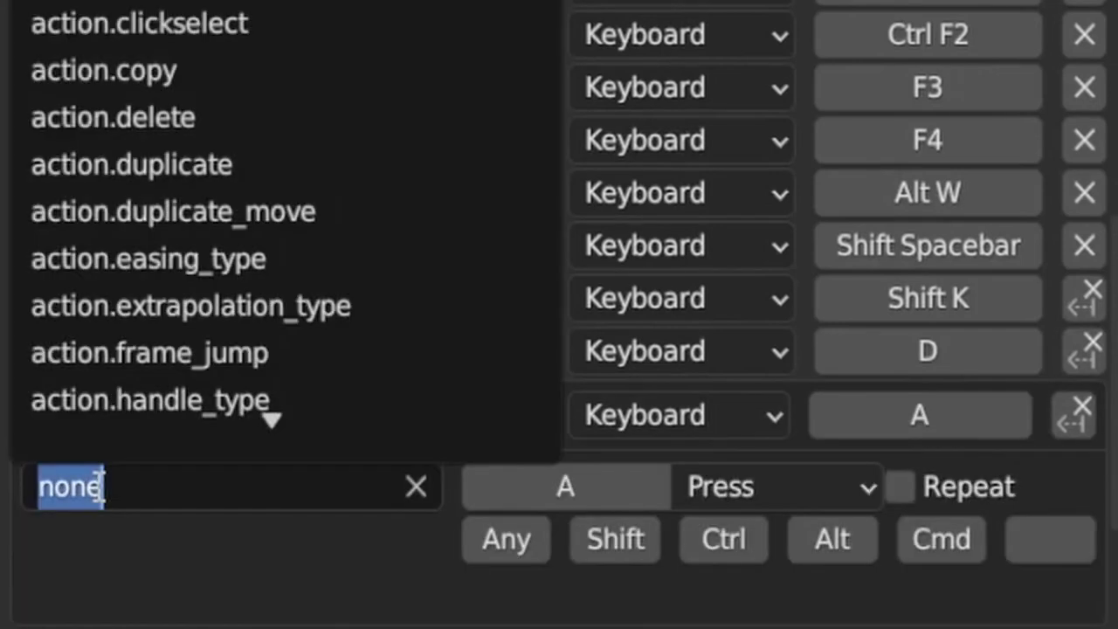
pyautogui.write('wm')
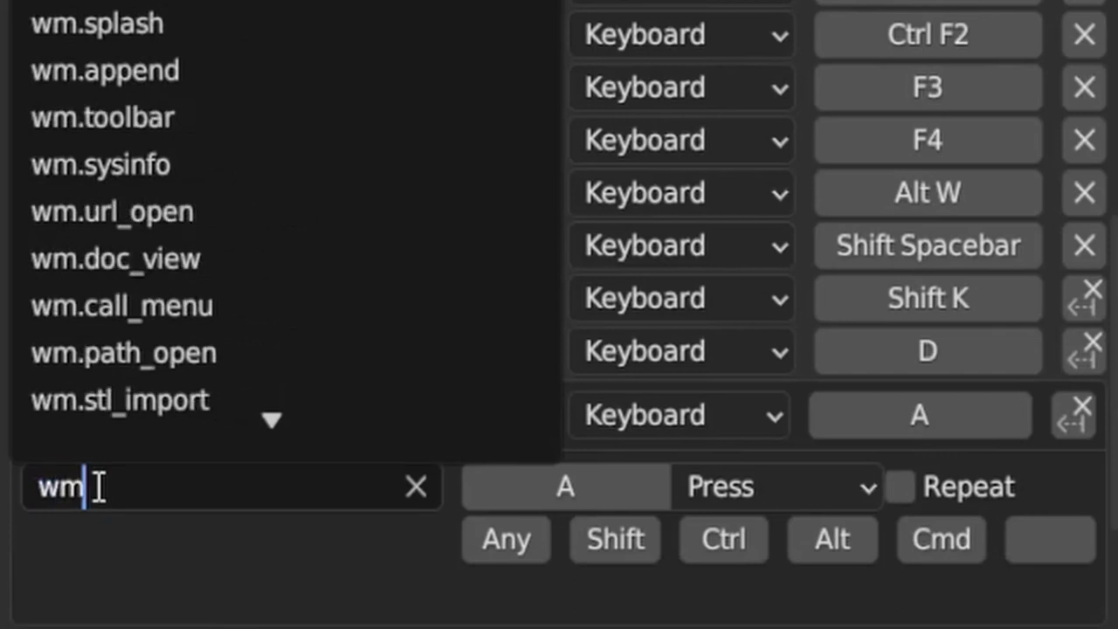
pyautogui.write('.conte')
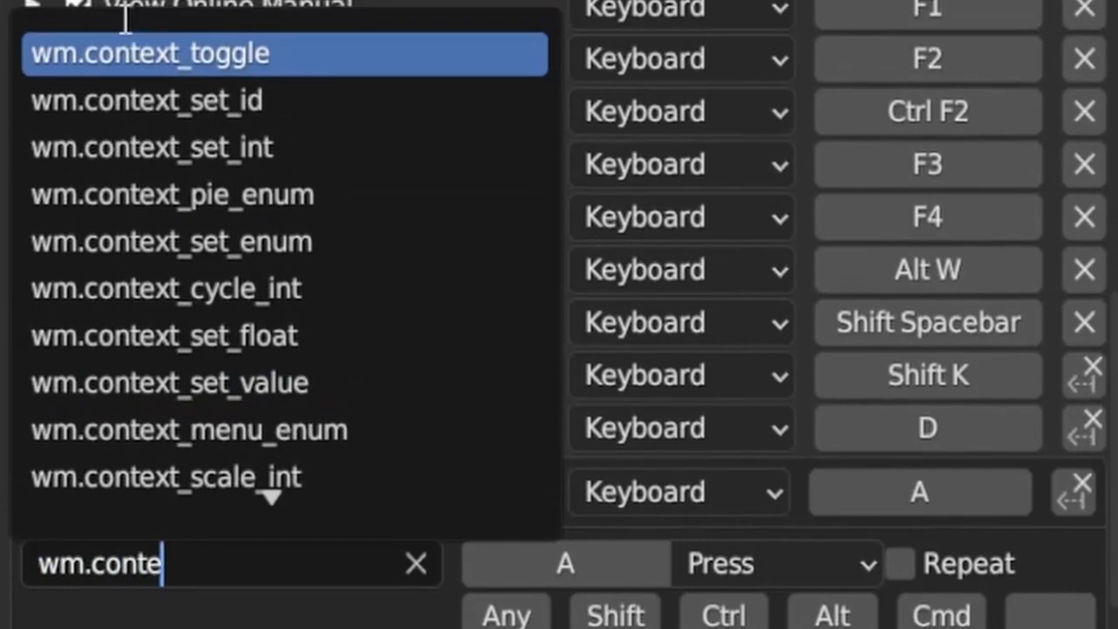
# Set the entry to wm.context_toggle with Context path preferences.inputs.use_mouse_emulate_3_button
pyautogui.click(251, 64)
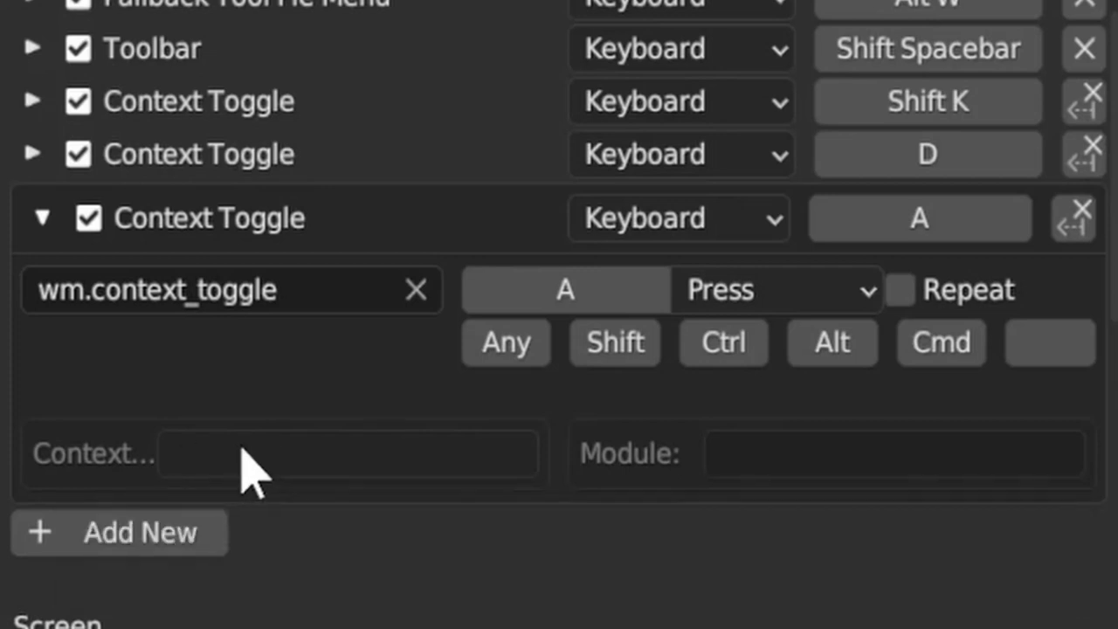
pyautogui.click(246, 459)
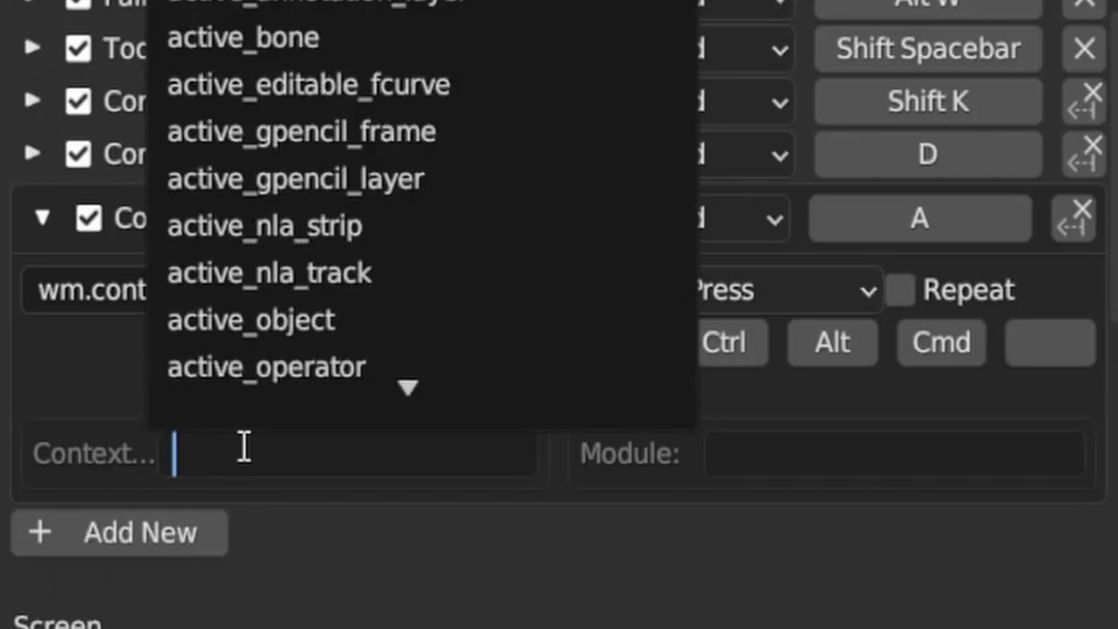
pyautogui.write('preferences.')
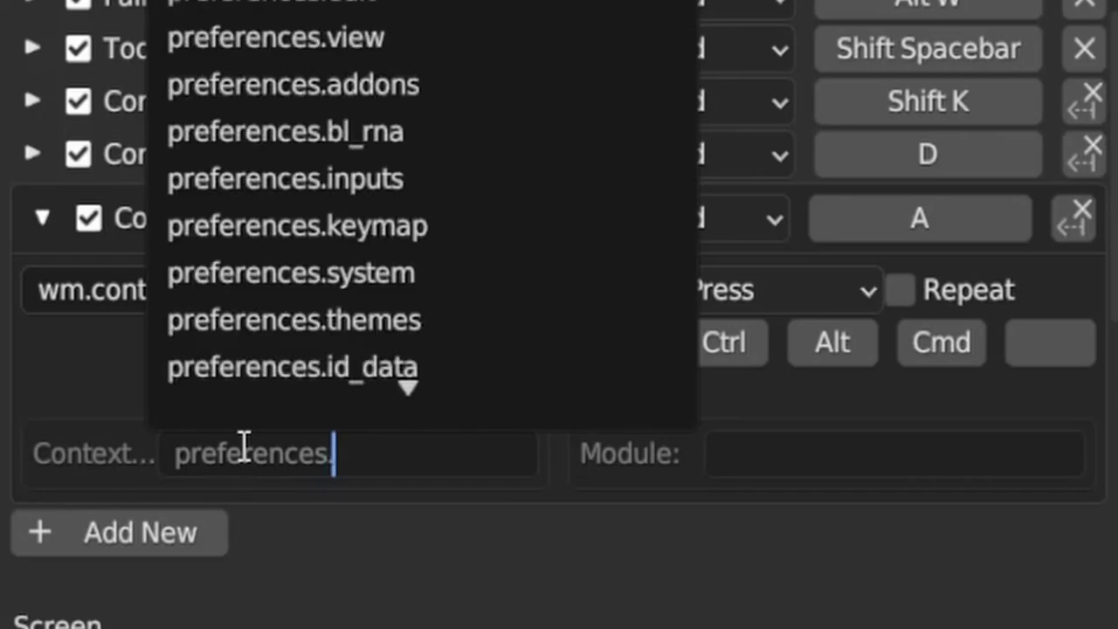
pyautogui.write('input')
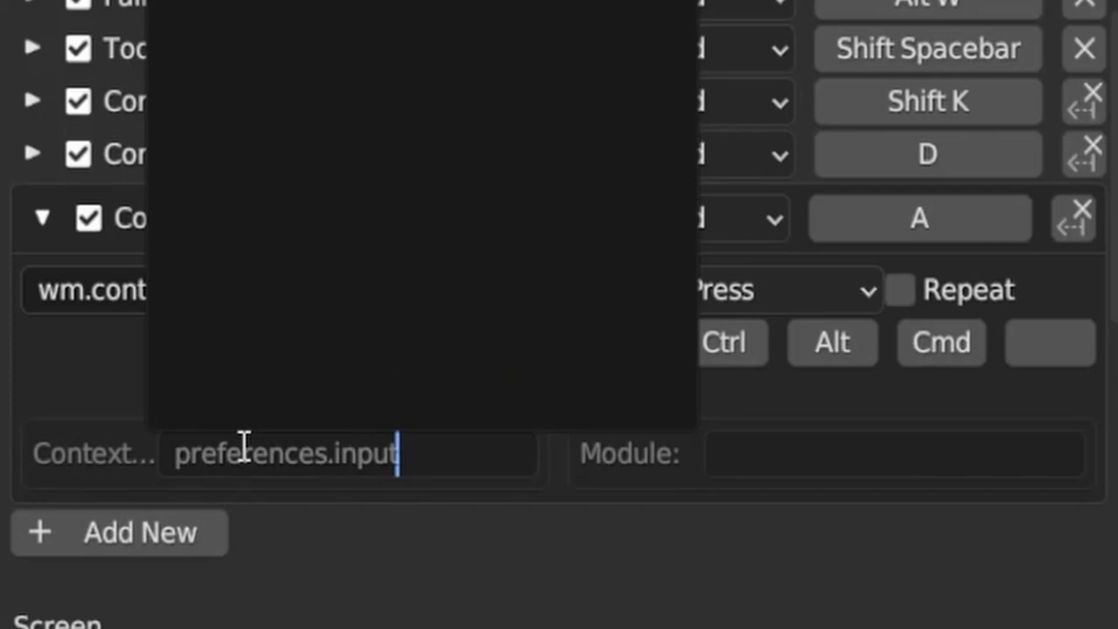
pyautogui.write('s')
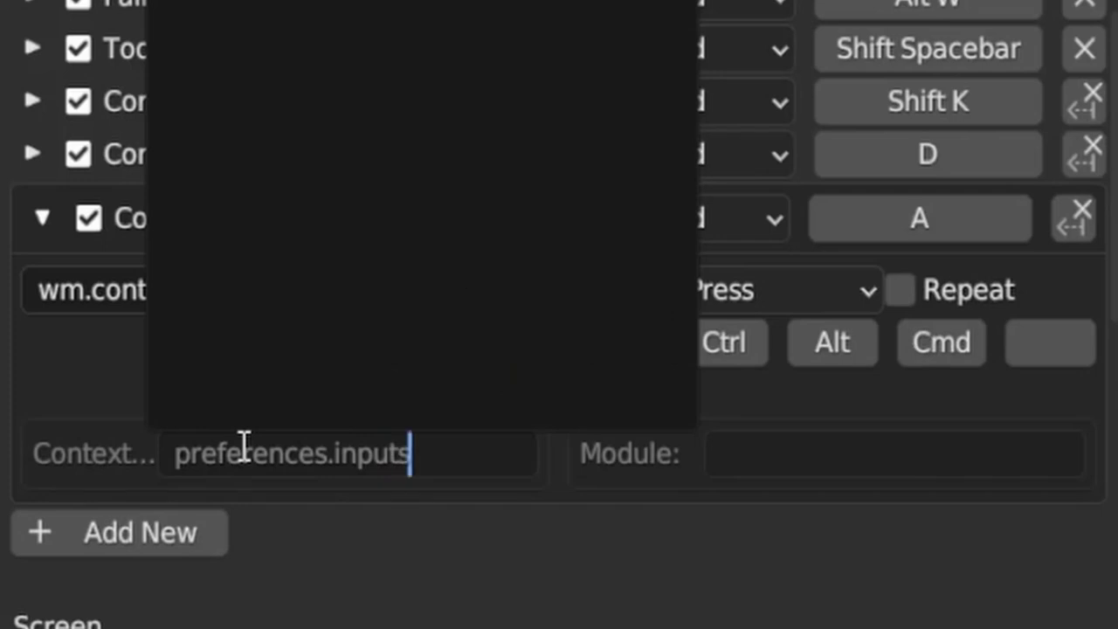
pyautogui.write('.')
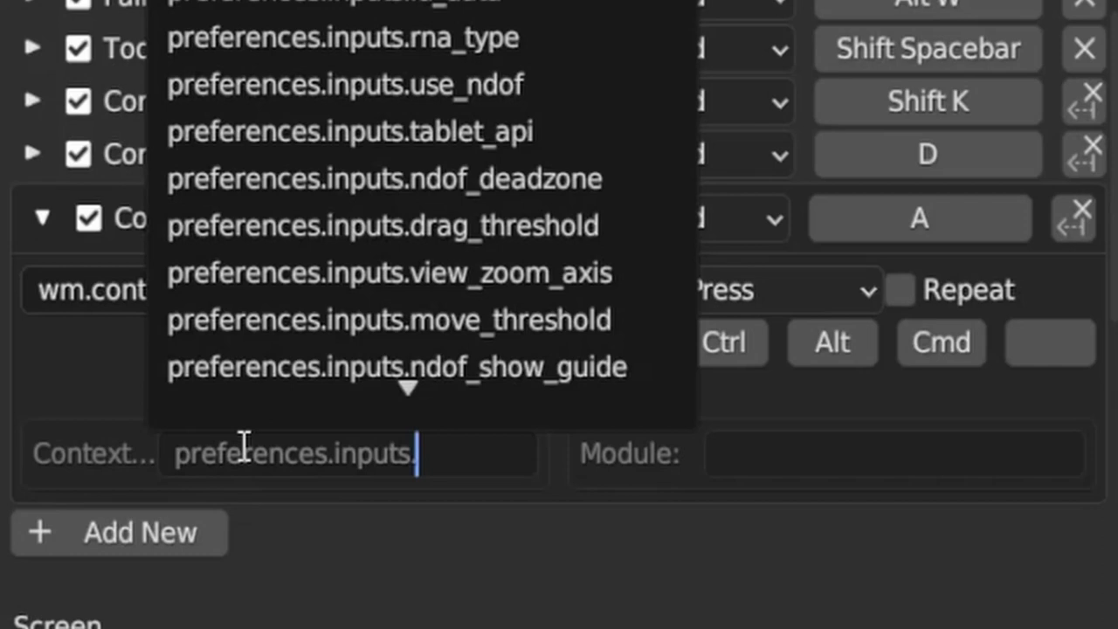
pyautogui.write('use_')
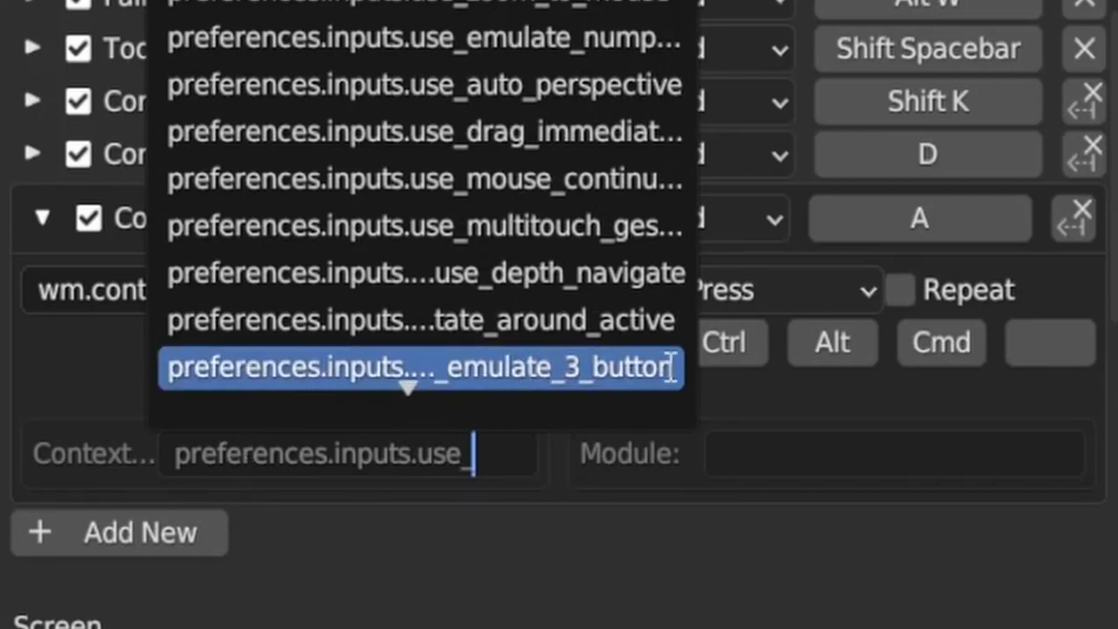
pyautogui.click(506, 368)
pyautogui.click(320, 445)
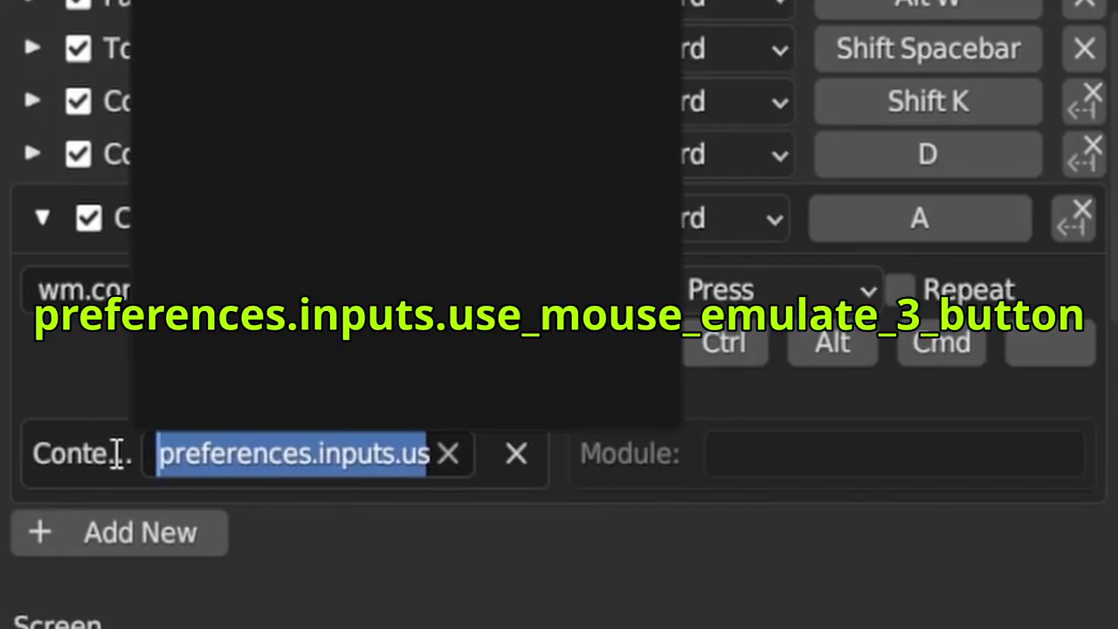
pyautogui.moveTo(117, 453); pyautogui.dragTo(297, 454)
# Switch the keymap search to Key-Binding, search 'shift alt e', then clear the search
pyautogui.click(300, 399)
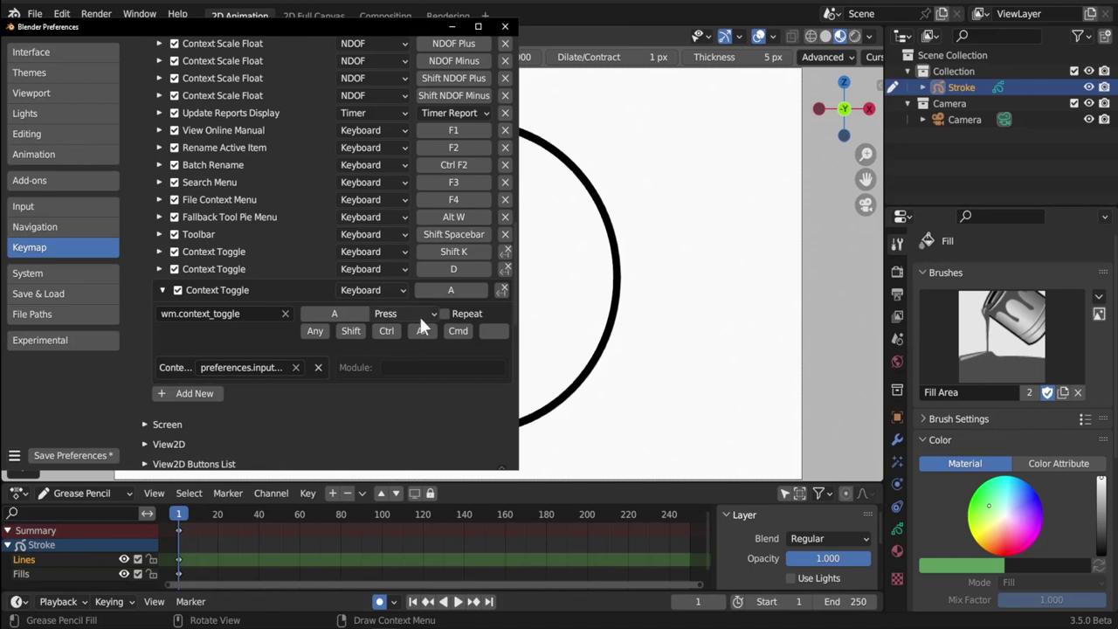
pyautogui.scroll(6, 288, 221)
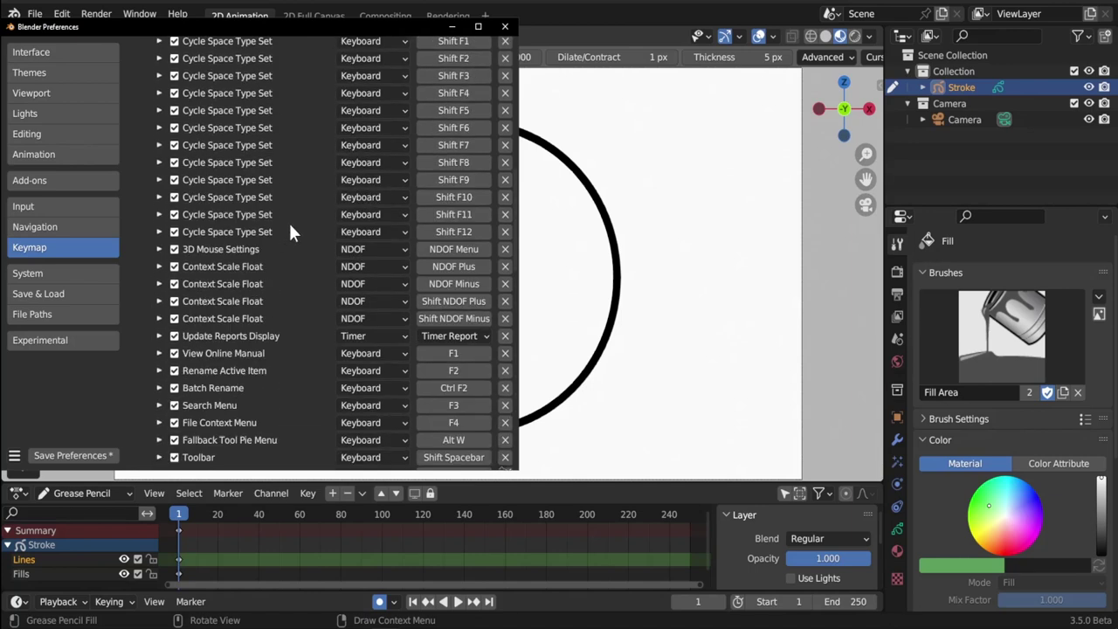
pyautogui.scroll(12, 290, 225)
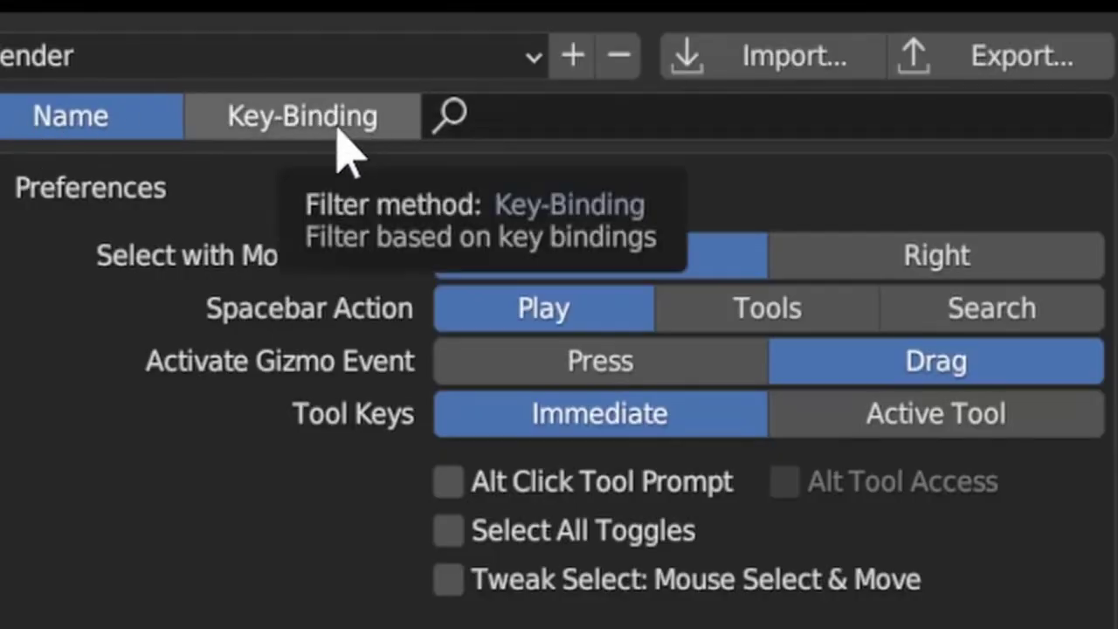
pyautogui.click(339, 136)
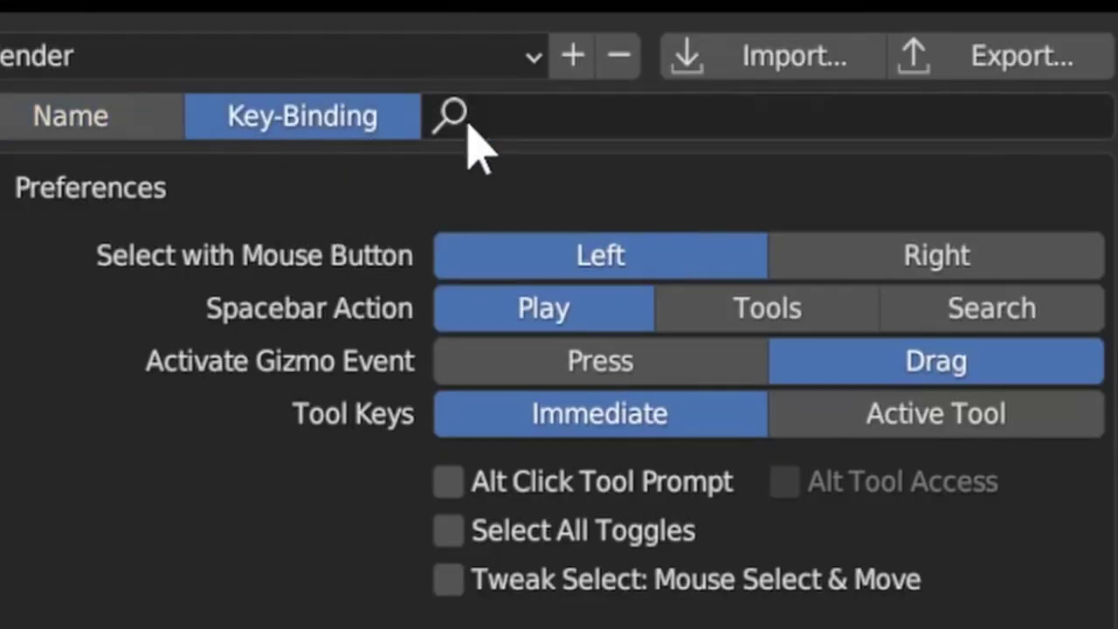
pyautogui.click(517, 117)
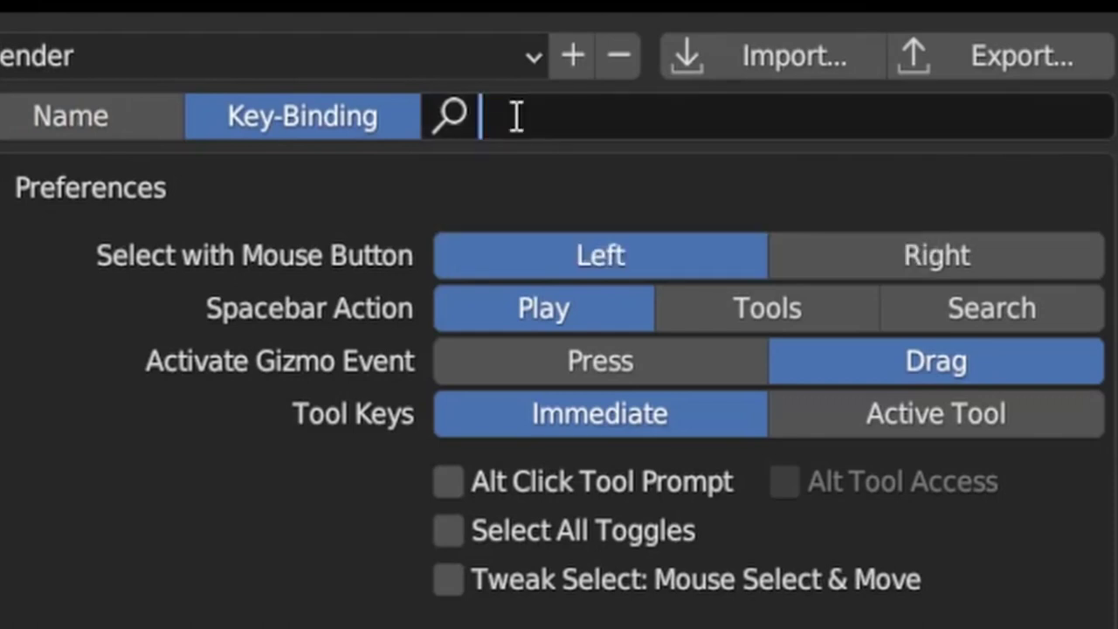
pyautogui.write('shift alt e')
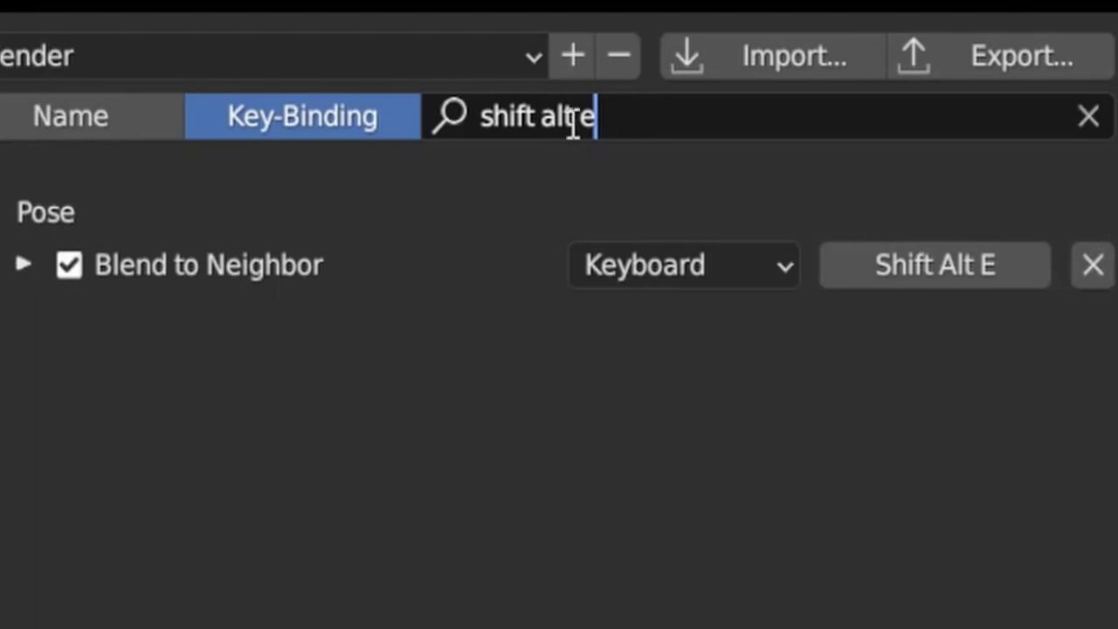
pyautogui.moveTo(611, 116); pyautogui.dragTo(384, 116)
pyautogui.press('BackSpace')
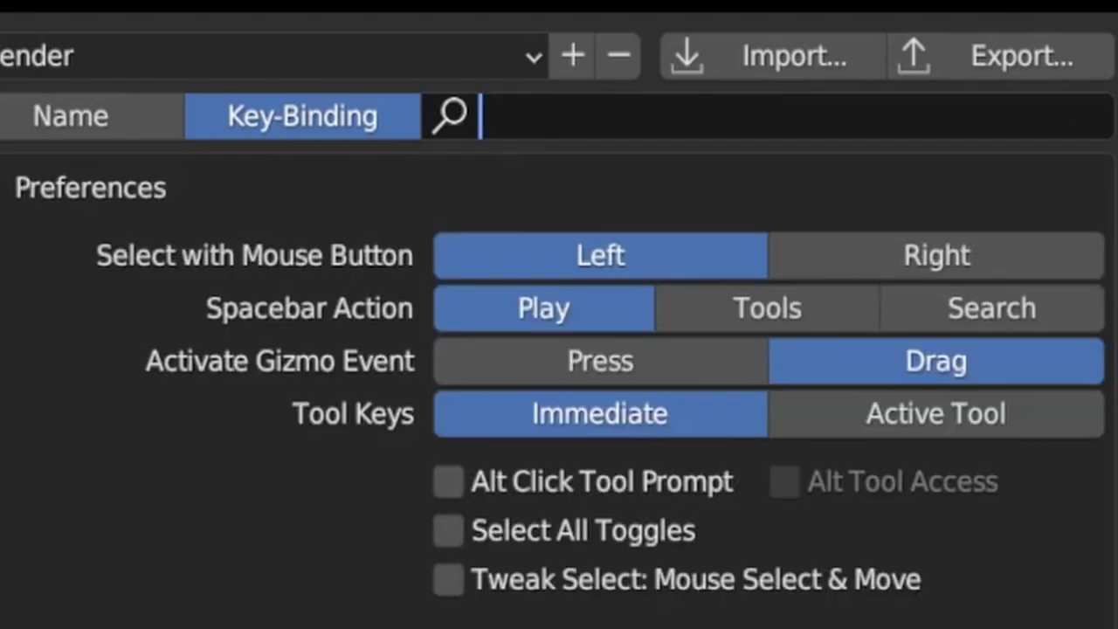
# Change the Context Toggle entry's key from A to E with the Shift and Alt modifiers
pyautogui.scroll(-20, 559, 349)
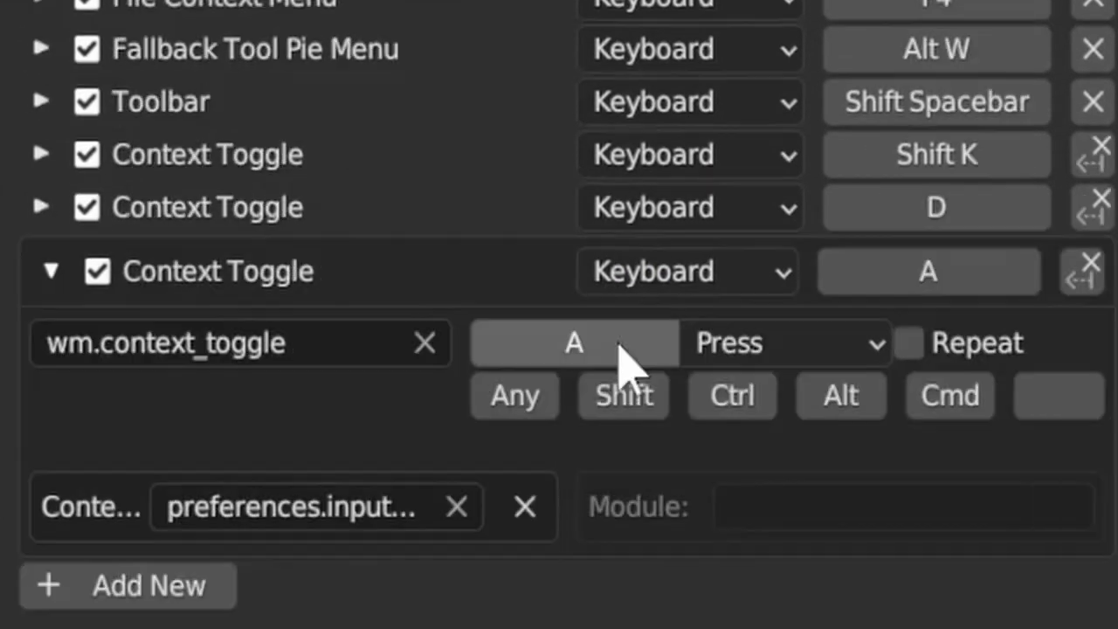
pyautogui.click(619, 339)
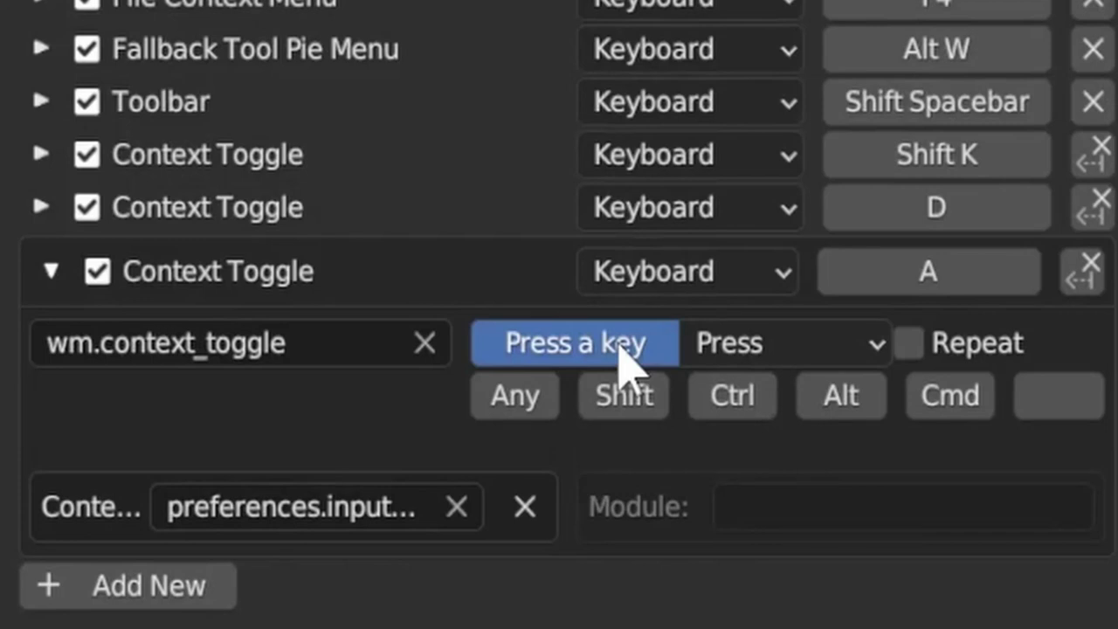
pyautogui.press('e')
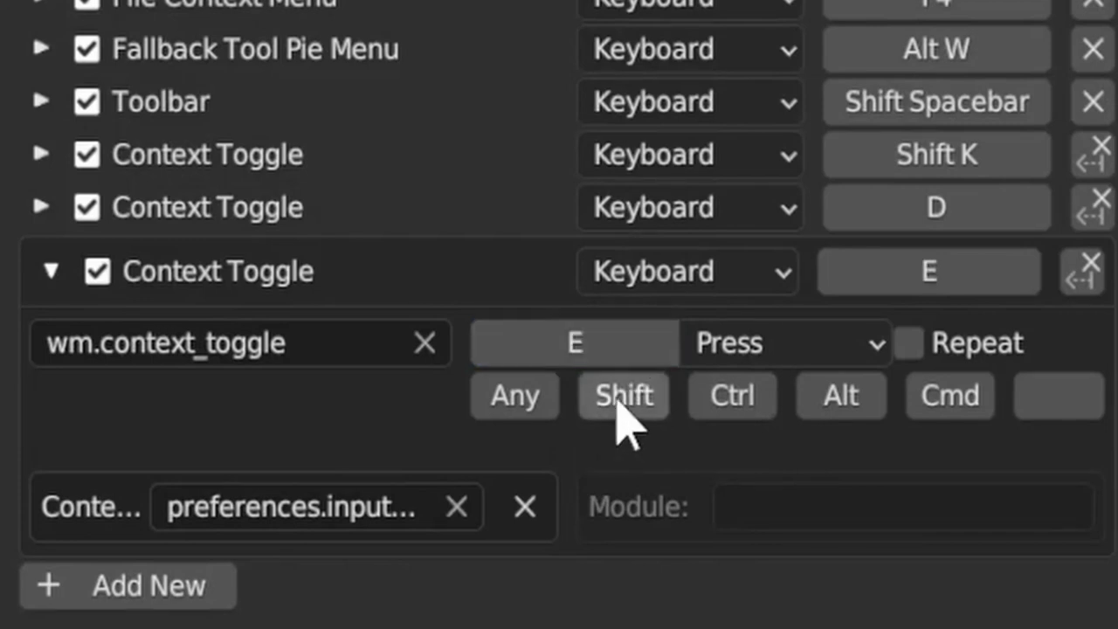
pyautogui.click(622, 409)
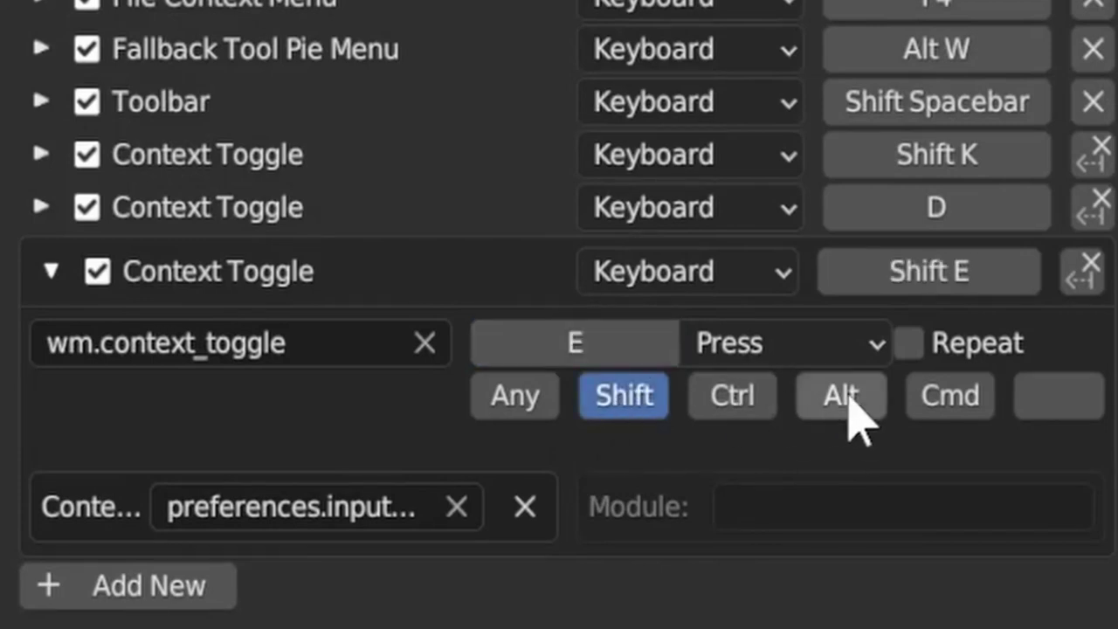
pyautogui.click(854, 409)
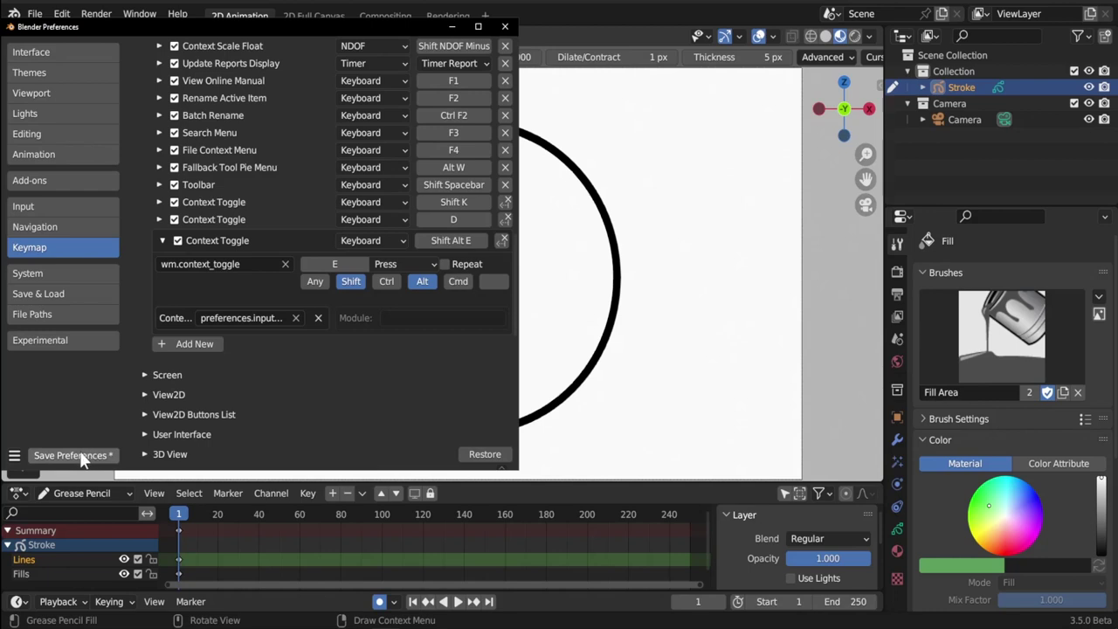
# Save the preferences, reopen them with Ctrl+comma to confirm mouse emulation, and close again
pyautogui.click(77, 455)
pyautogui.click(505, 26)
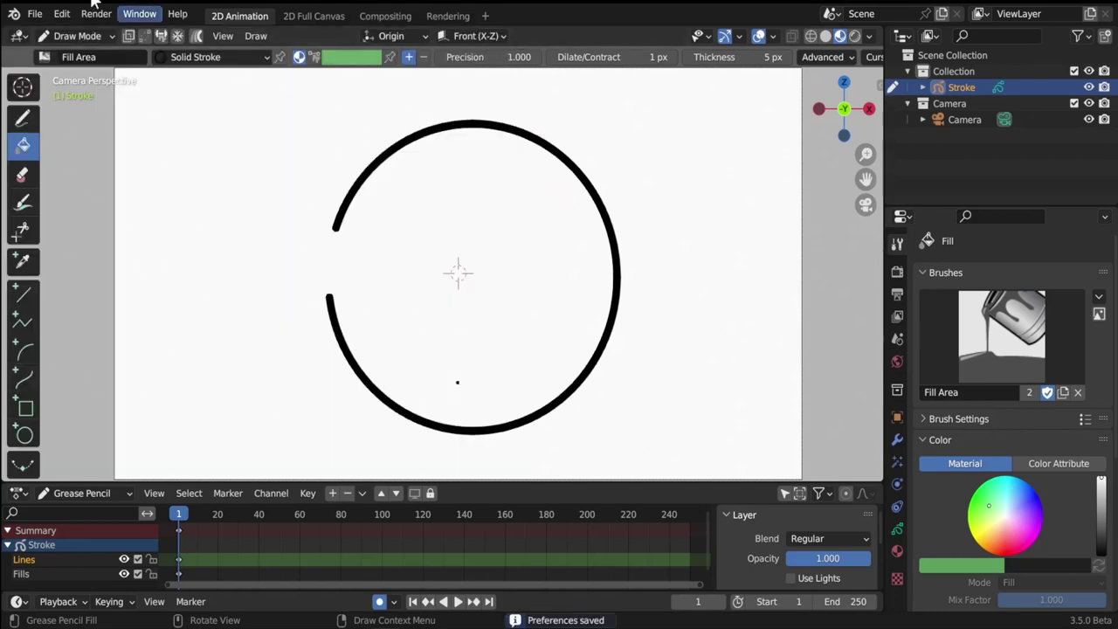
pyautogui.hotkey('ctrl', ',')
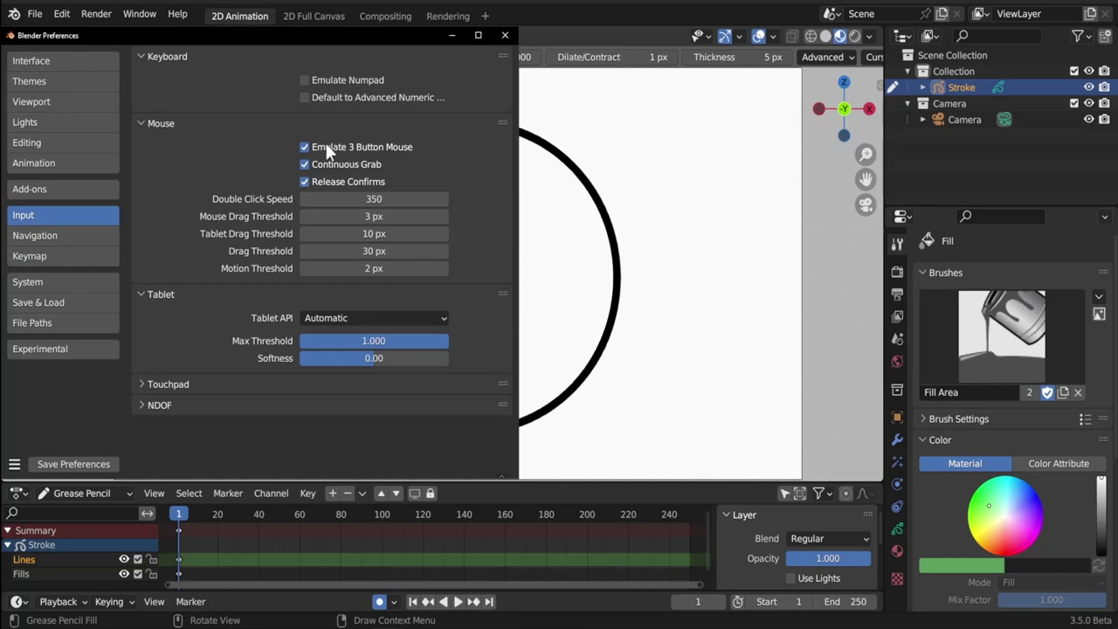
pyautogui.click(505, 35)
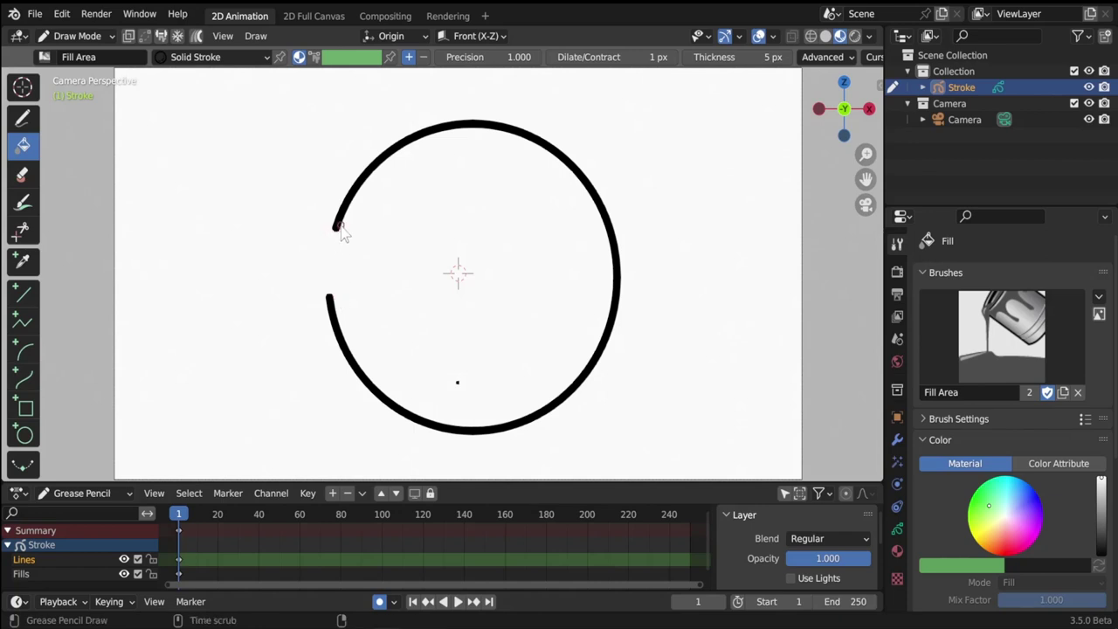
# Draw a boundary line over the gap and fill the circle hot pink using the Solid Fill material
pyautogui.keyDown('alt'); pyautogui.moveTo(335, 231); pyautogui.dragTo(331, 302); pyautogui.keyUp('alt')
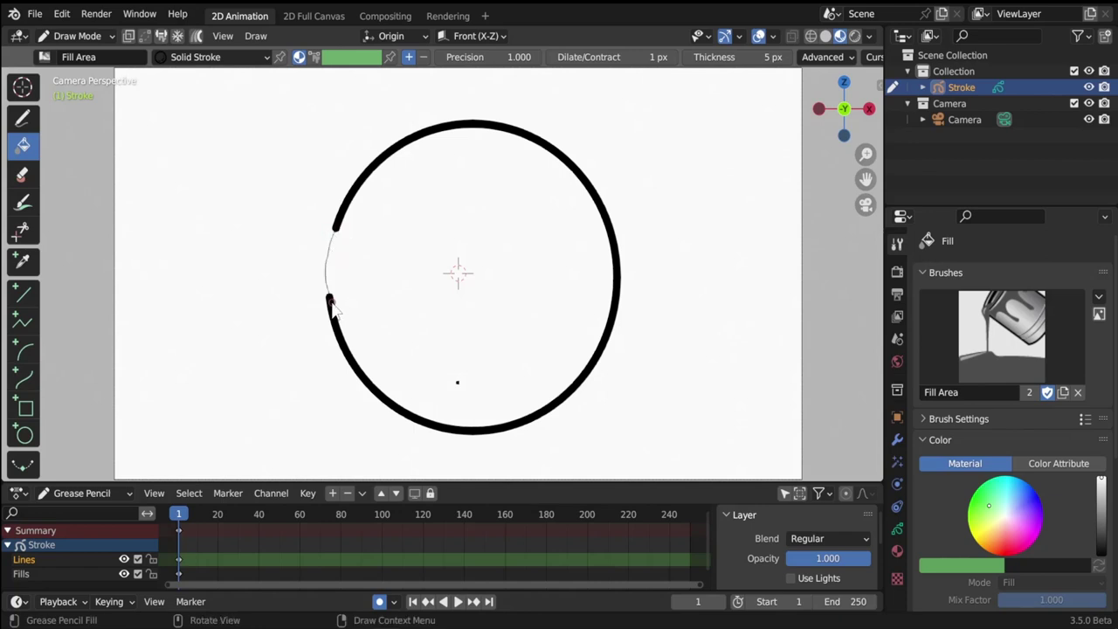
pyautogui.click(211, 57)
pyautogui.click(150, 127)
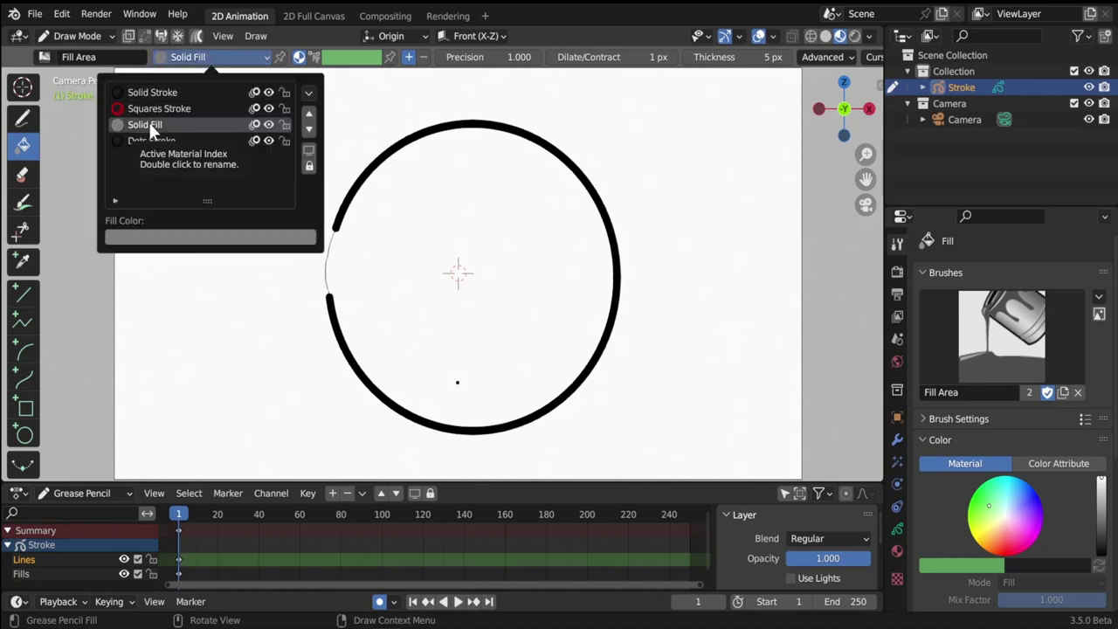
pyautogui.click(315, 56)
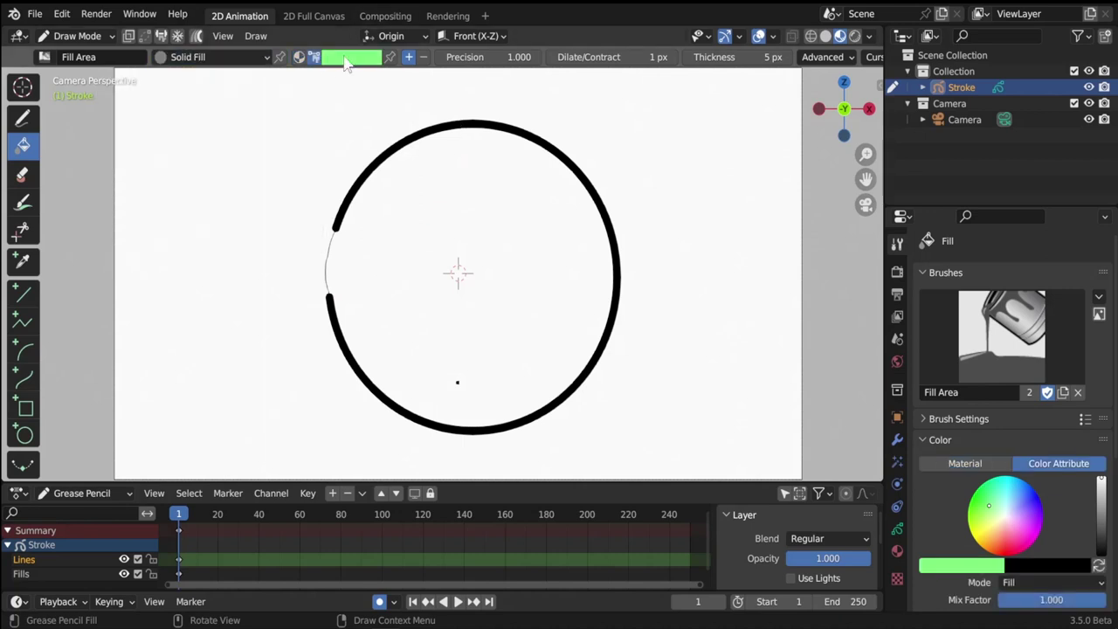
pyautogui.click(351, 57)
pyautogui.click(316, 316)
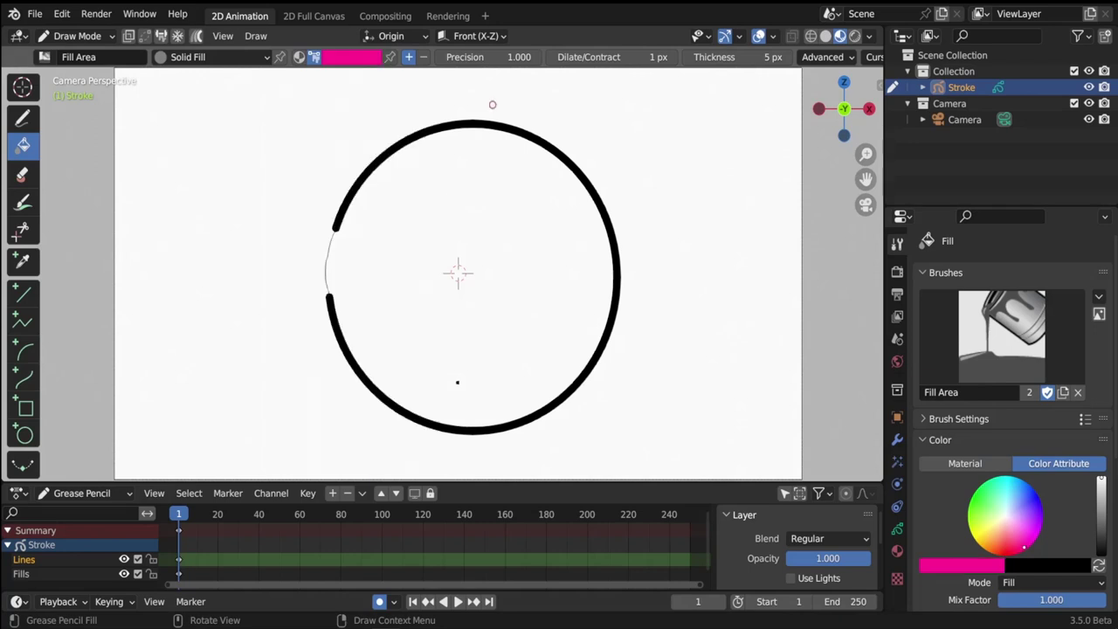
pyautogui.click(418, 232)
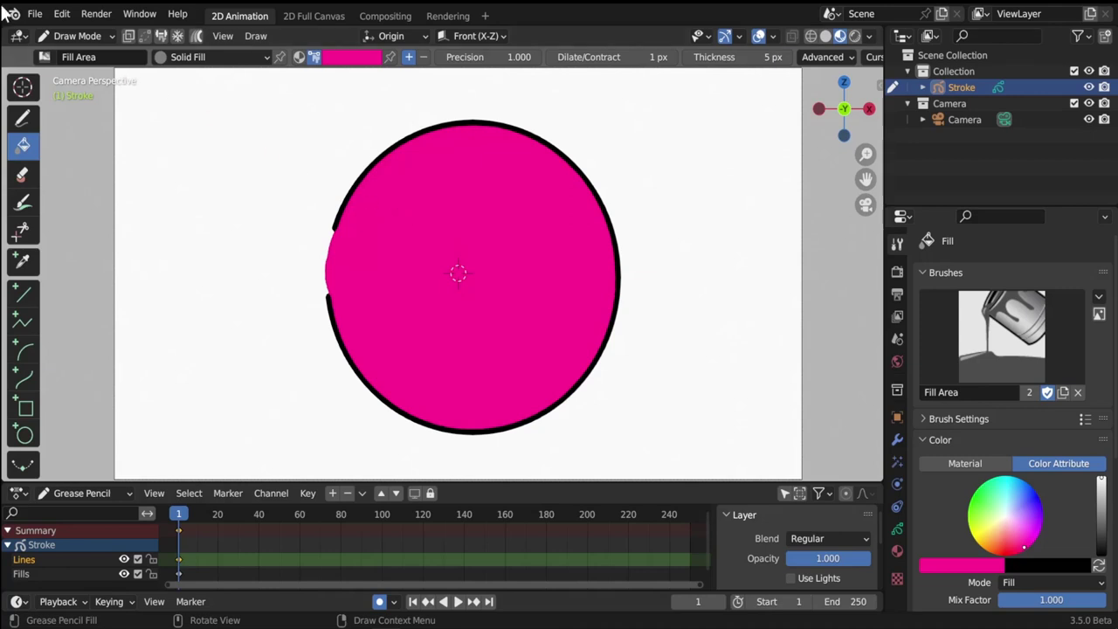
# Toggle Emulate 3 Button Mouse, tick Repeat on the Shift Alt E entry, and return to Input
pyautogui.click(61, 14)
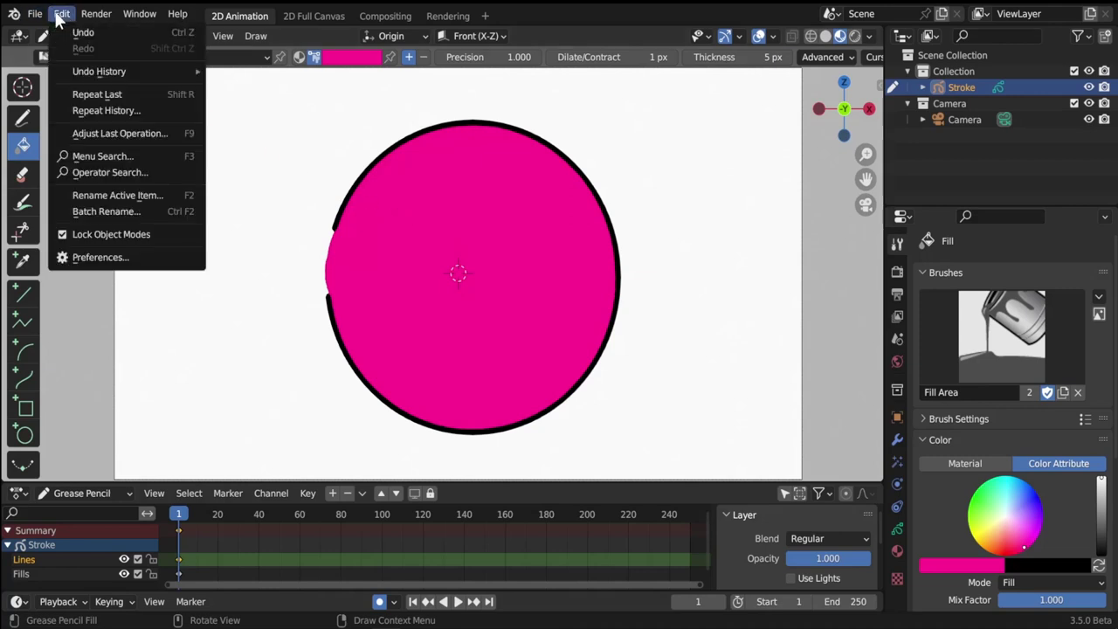
pyautogui.click(102, 257)
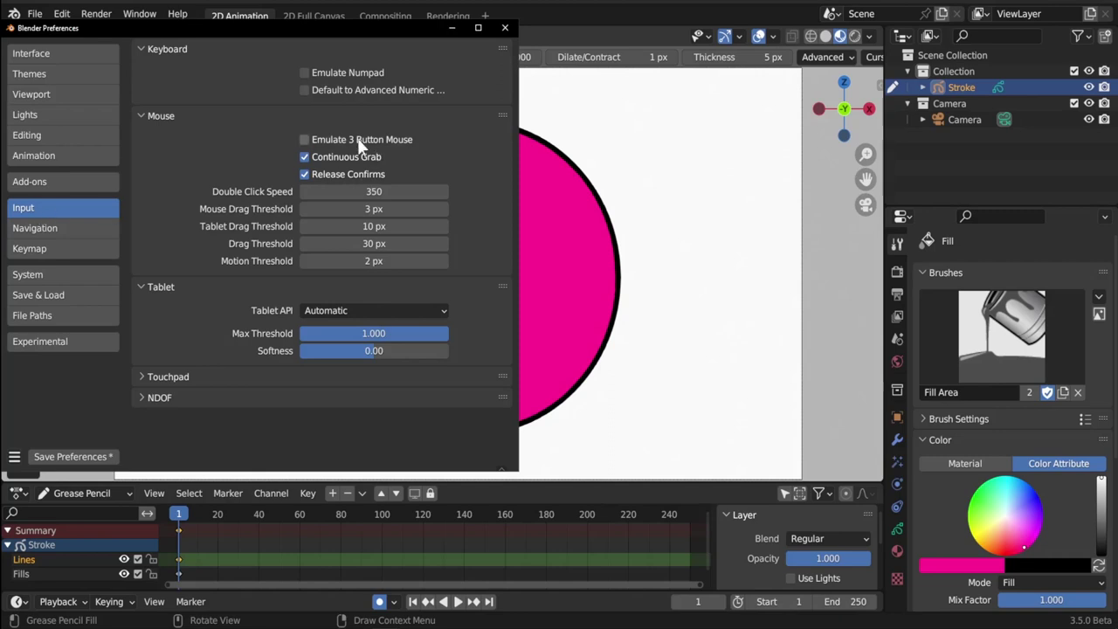
pyautogui.click(444, 148)
pyautogui.click(79, 248)
pyautogui.scroll(-8, 280, 196)
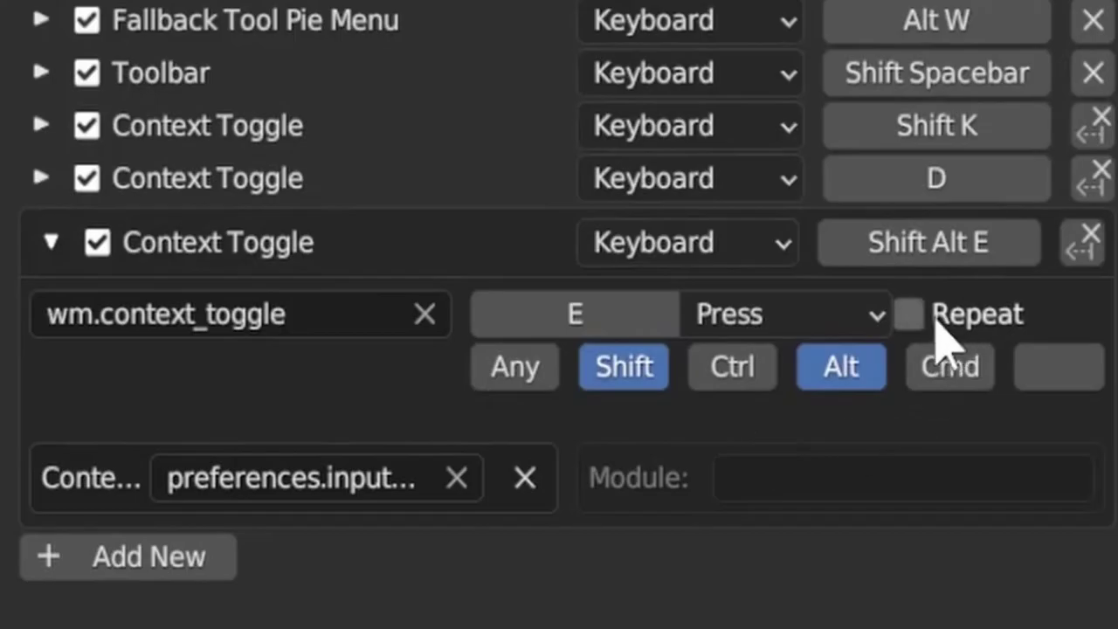
pyautogui.click(937, 319)
pyautogui.click(2, 423)
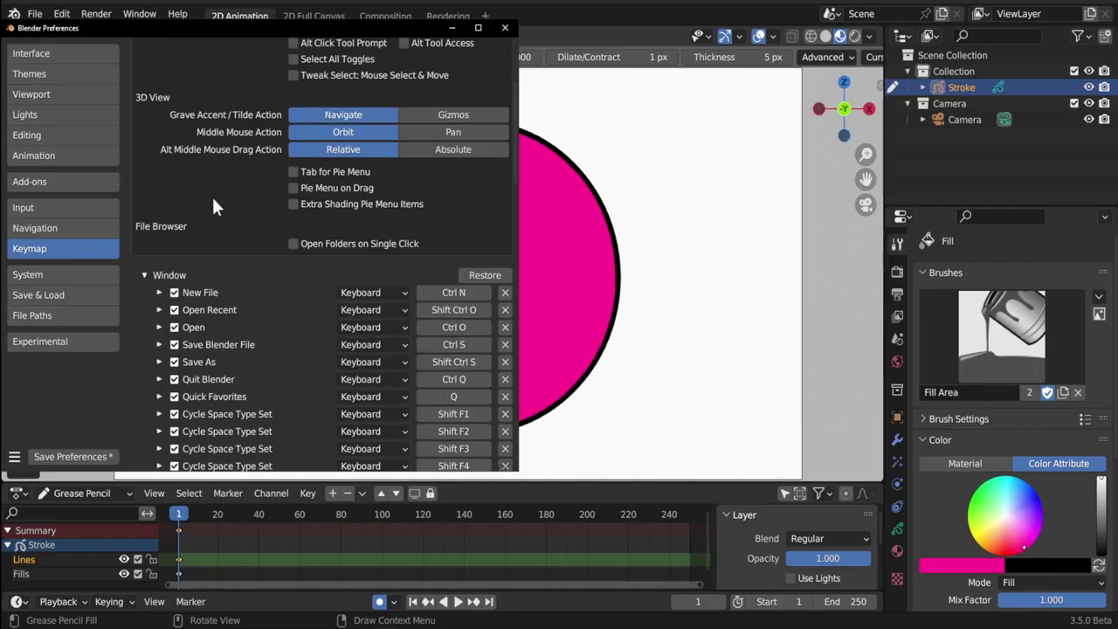
# Scroll the Keymap list down to review the Shift Alt E Context Toggle entry with Repeat enabled
pyautogui.scroll(-10, 223, 200)
pyautogui.scroll(-10, 229, 201)
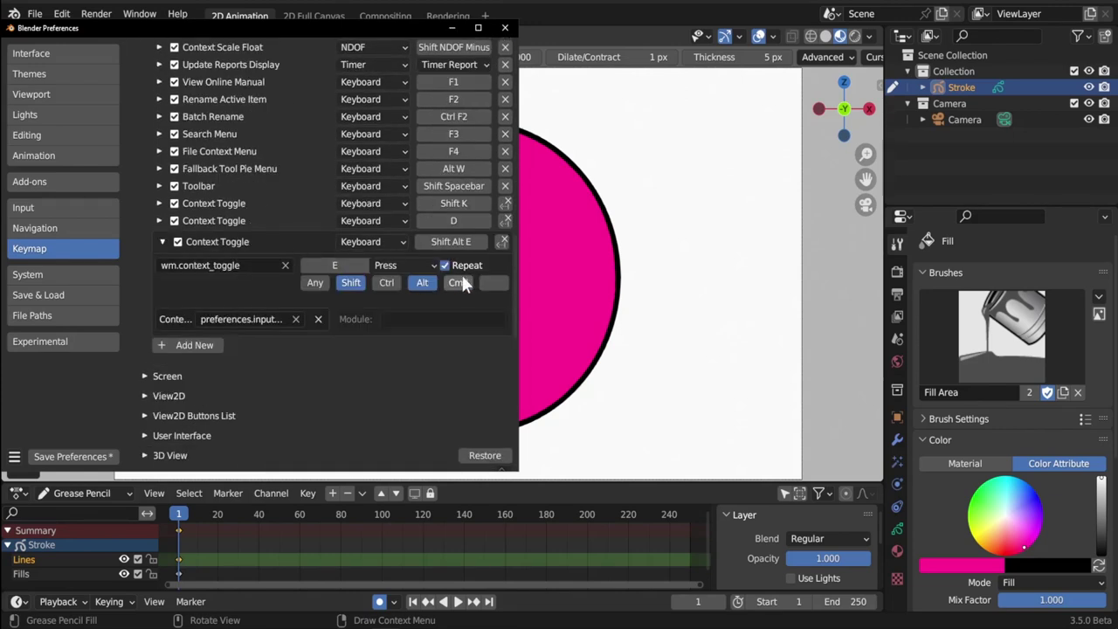